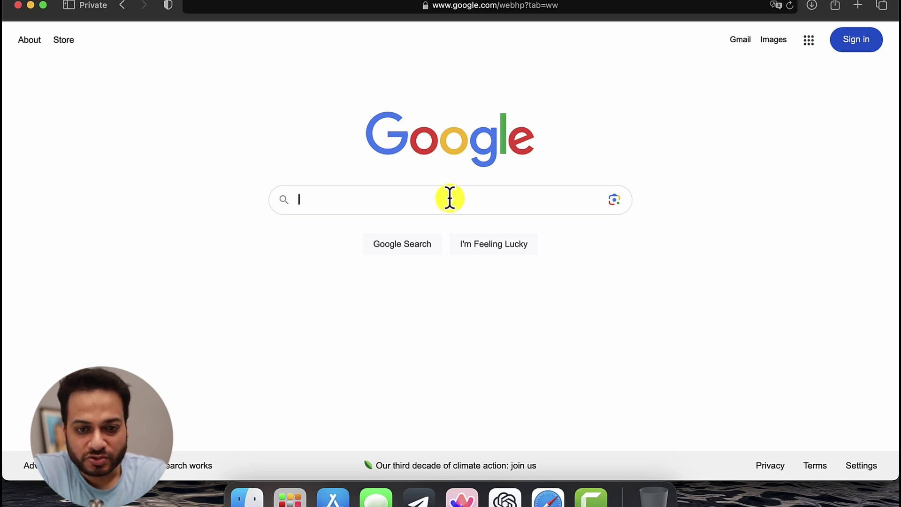
- Open Google's Advanced Search page and examine the filter fields with their search-box operator hints
left_click(391, 231)
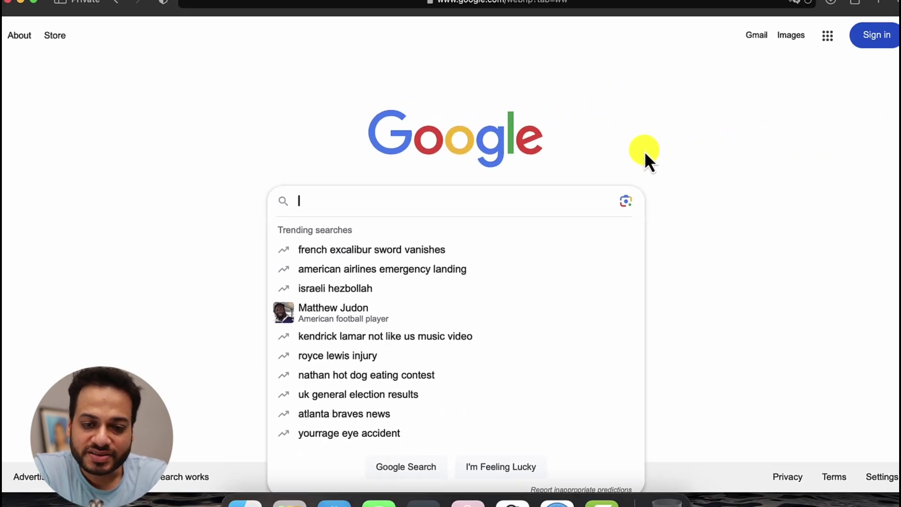
left_click(632, 152)
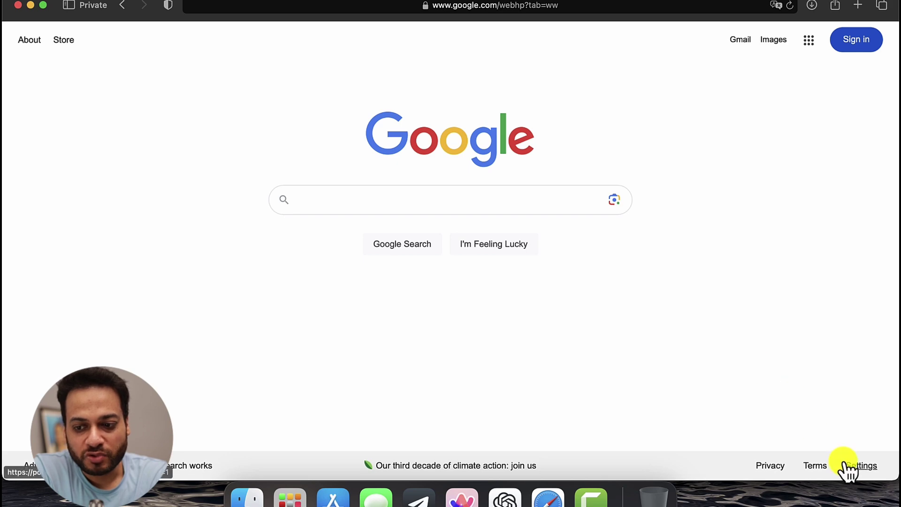
left_click(861, 467)
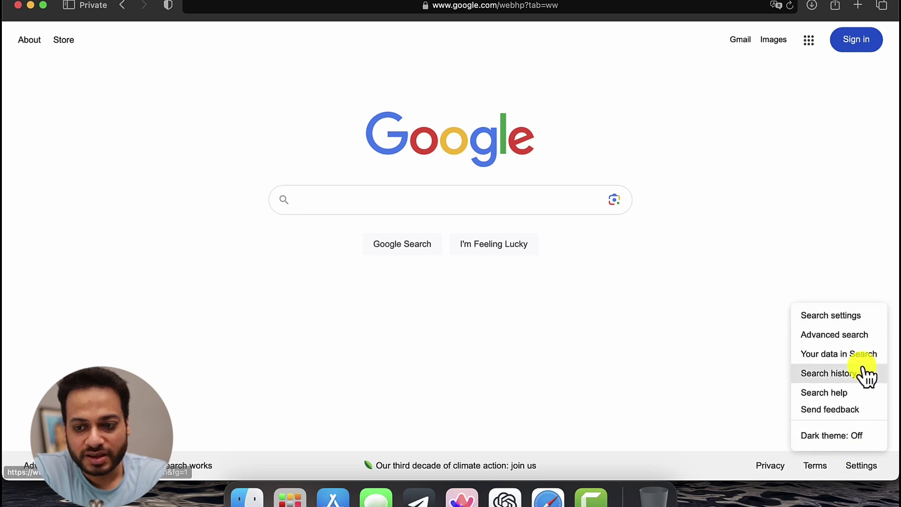
left_click(825, 339)
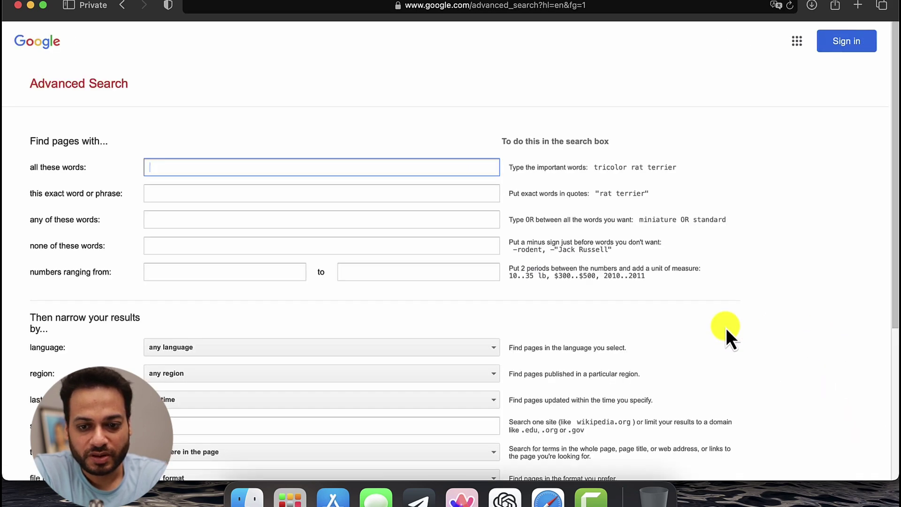
scroll(606, 345, "down", 4)
scroll(608, 353, "up", 2)
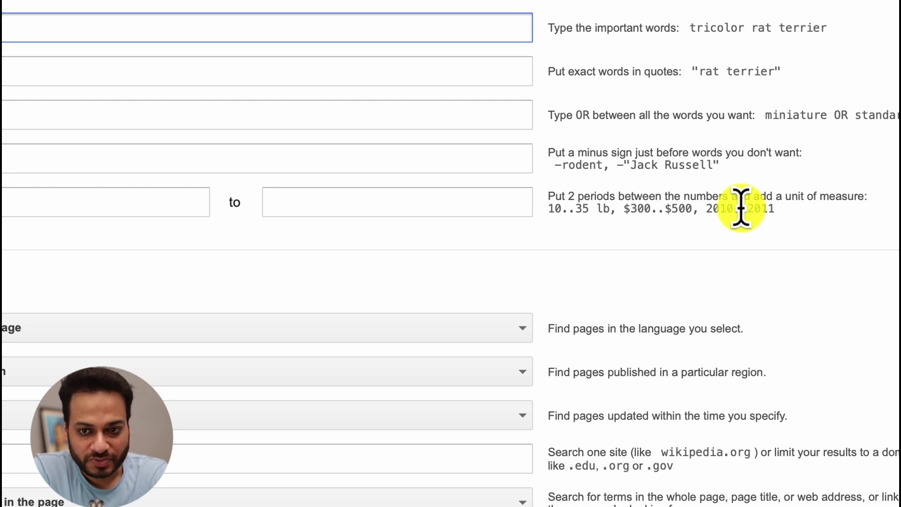
scroll(881, 267, "up", 2)
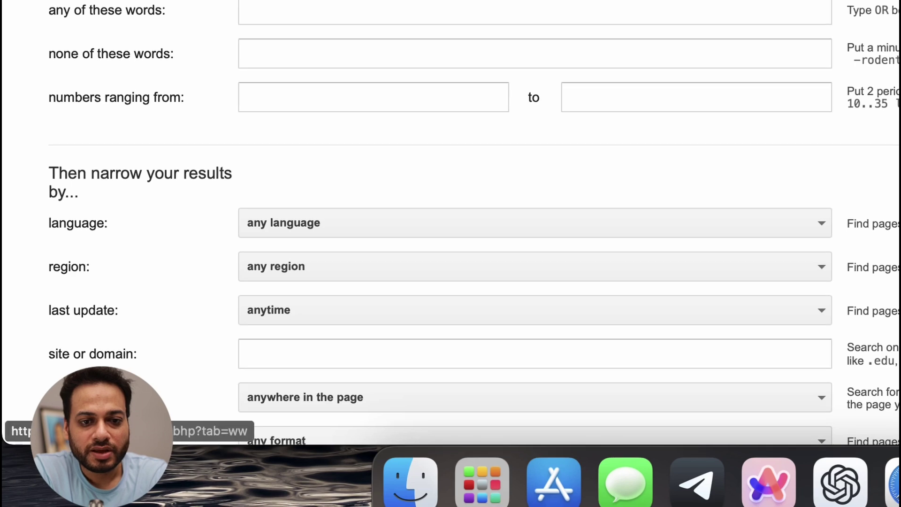
- Search Google from its home page for site:instagram.com "coaches"
left_click(515, 12)
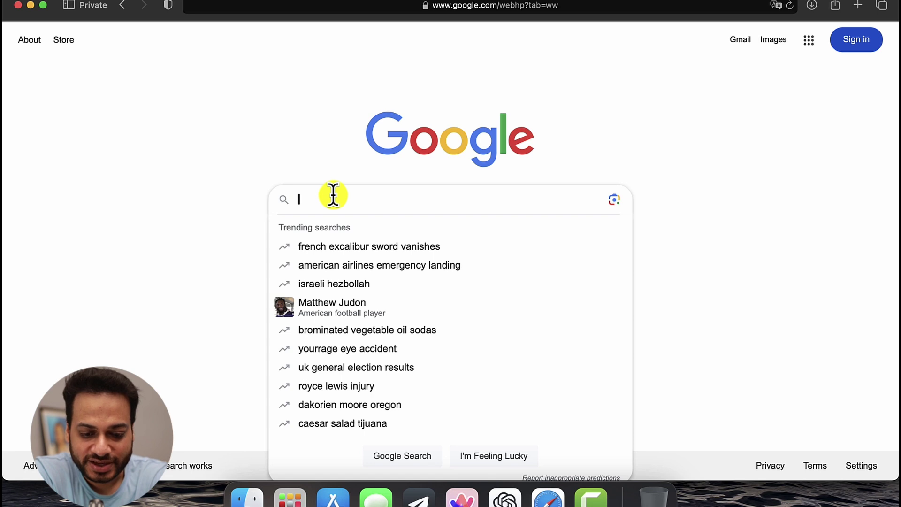
type("site:")
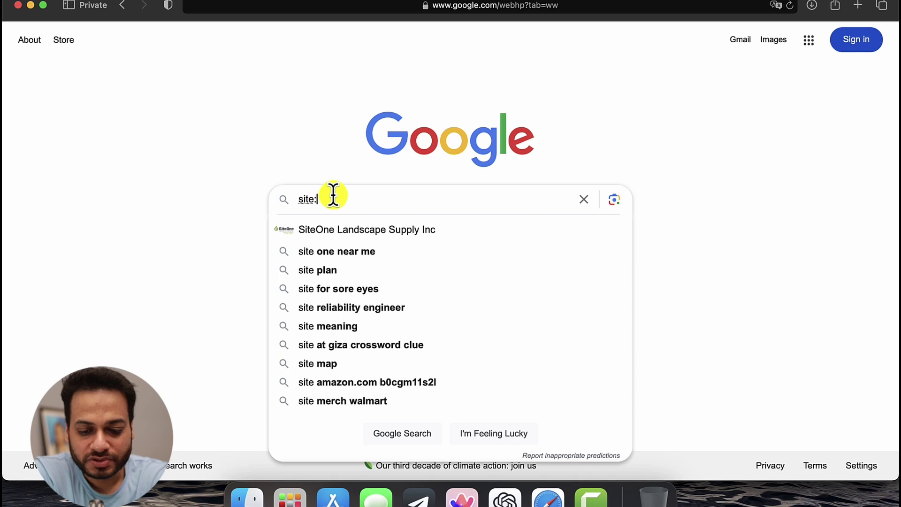
type("instagram.com")
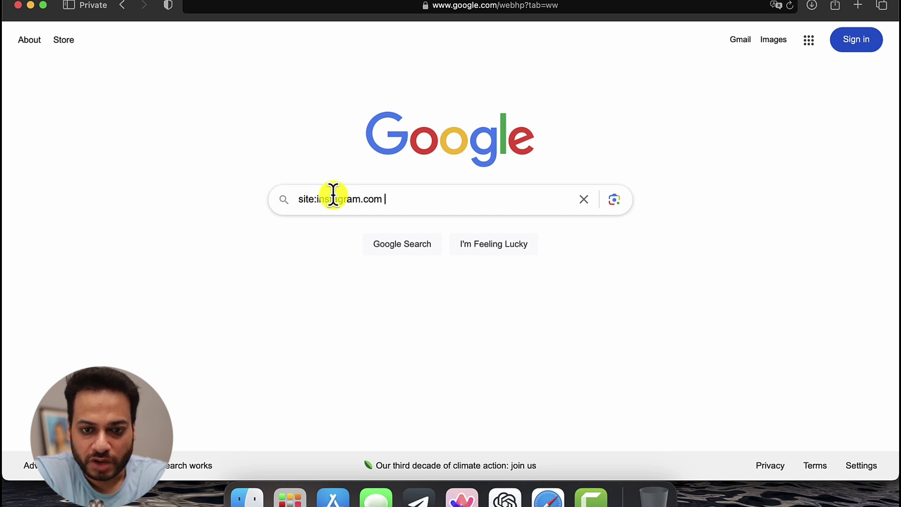
type("\"coach")
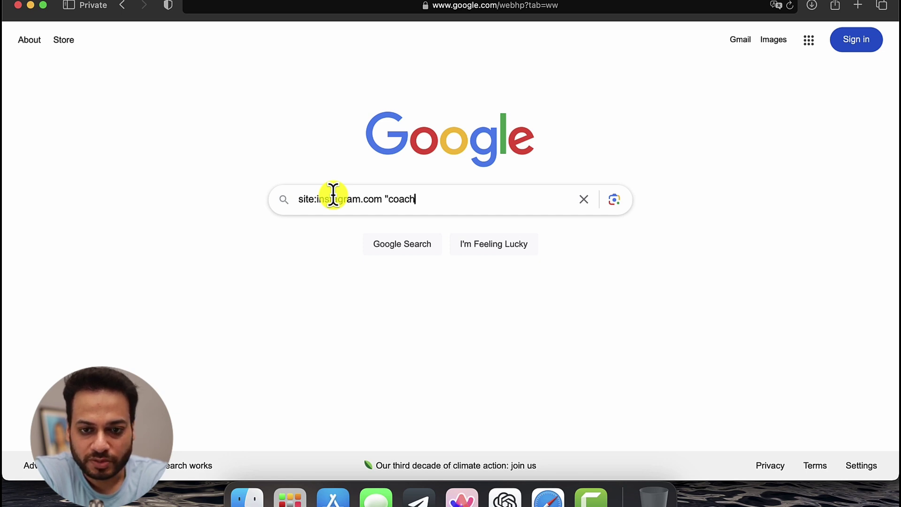
type("es\"")
key("Return")
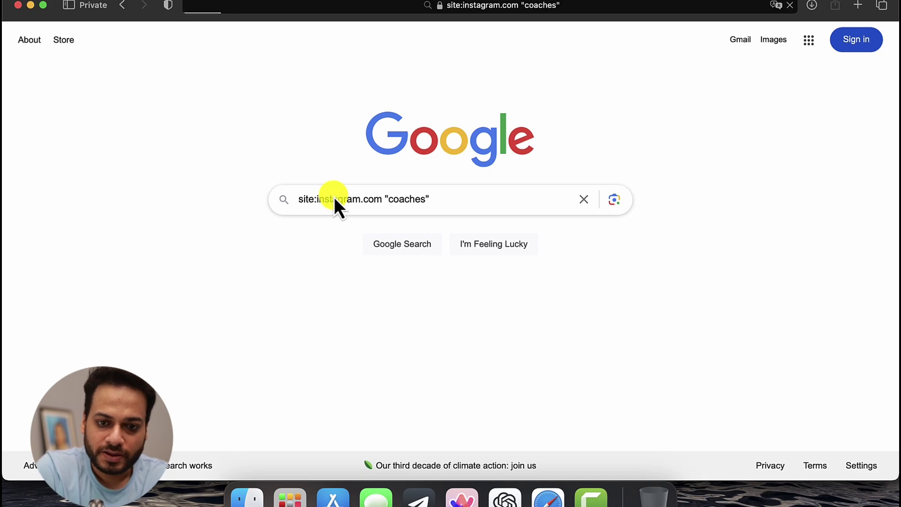
- Look through the first three result pages for Instagram profiles of coaches
scroll(388, 240, "down", 10)
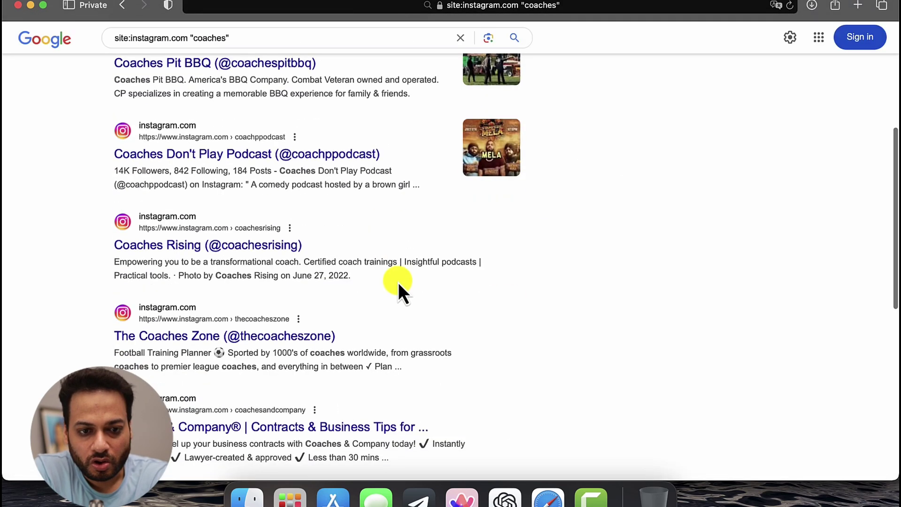
scroll(401, 300, "down", 5)
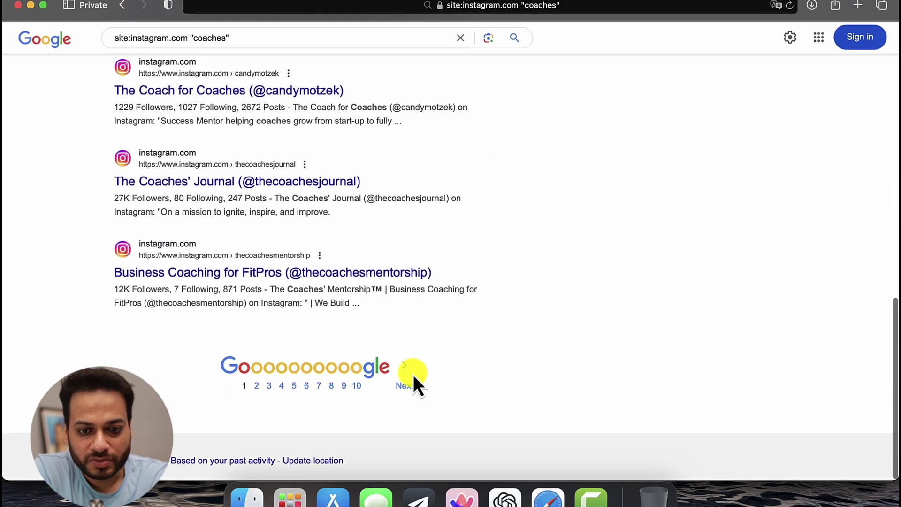
left_click(413, 376)
scroll(413, 248, "down", 8)
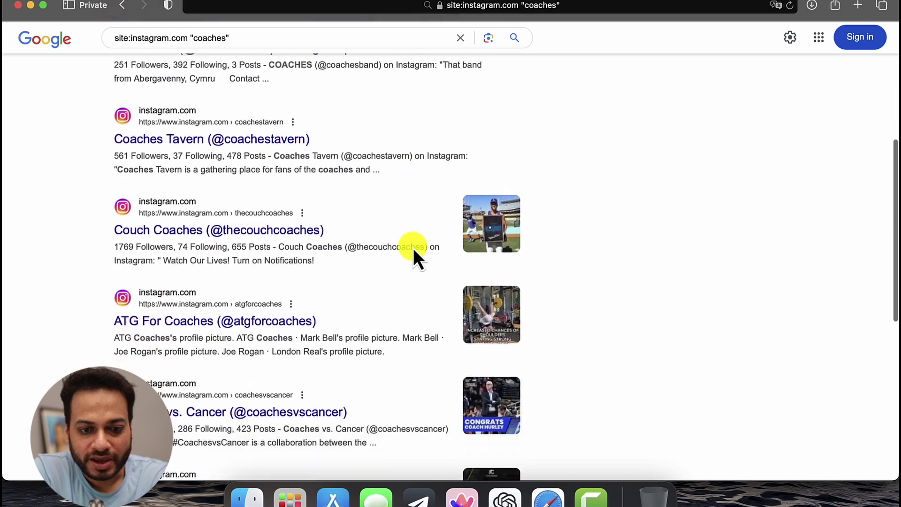
scroll(413, 248, "down", 5)
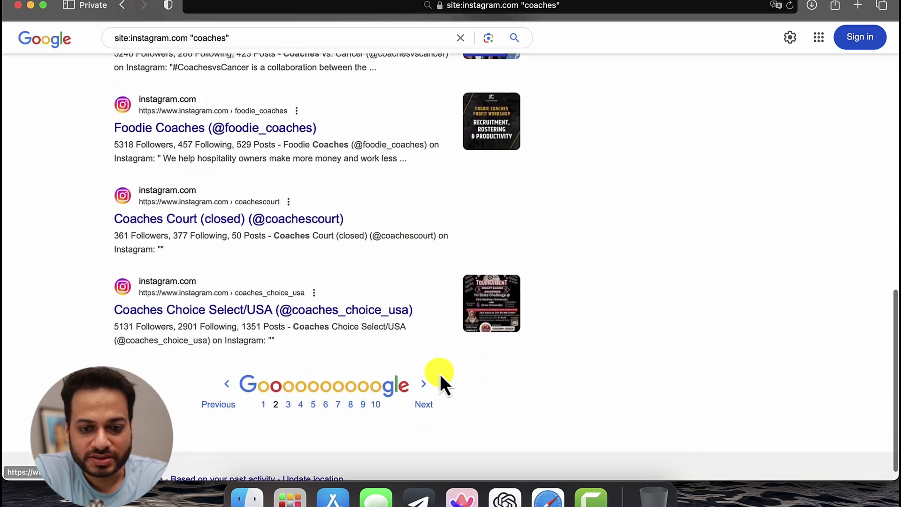
left_click(425, 404)
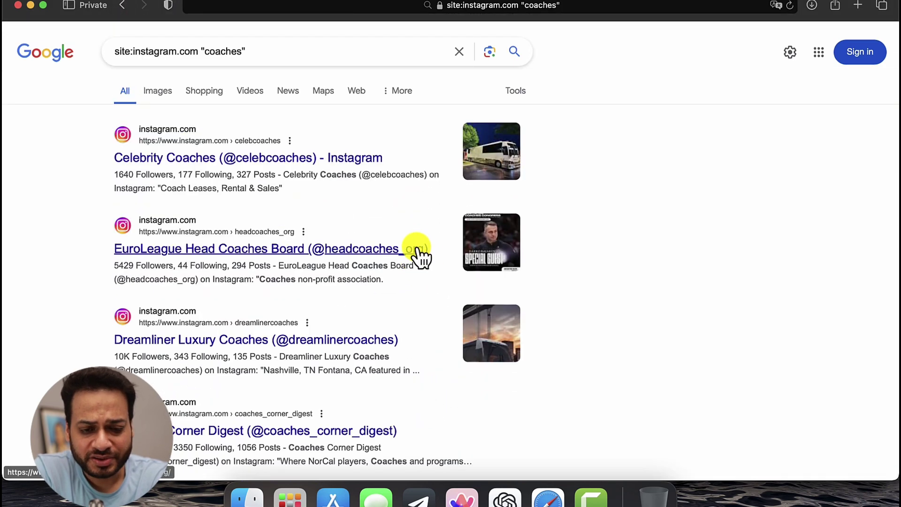
scroll(416, 261, "down", 7)
scroll(417, 248, "down", 7)
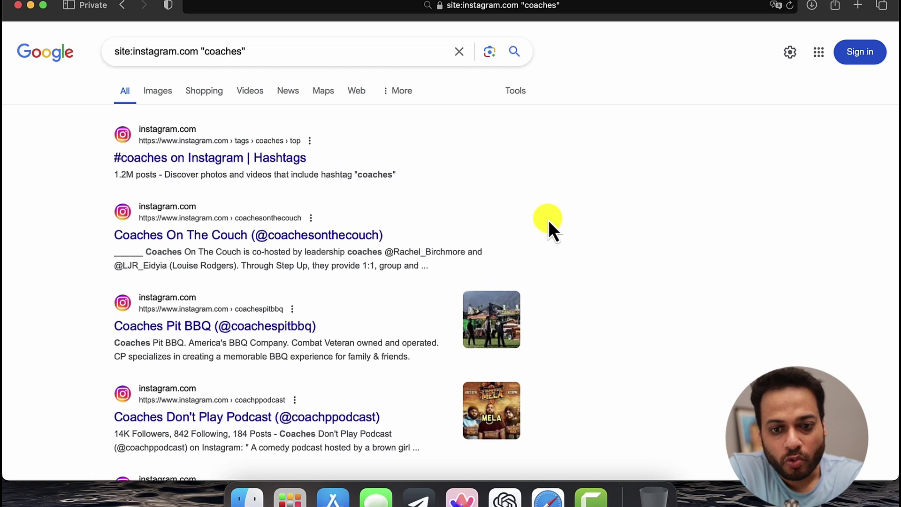
scroll(548, 223, "down", 5)
scroll(578, 270, "down", 2)
scroll(579, 273, "up", 6)
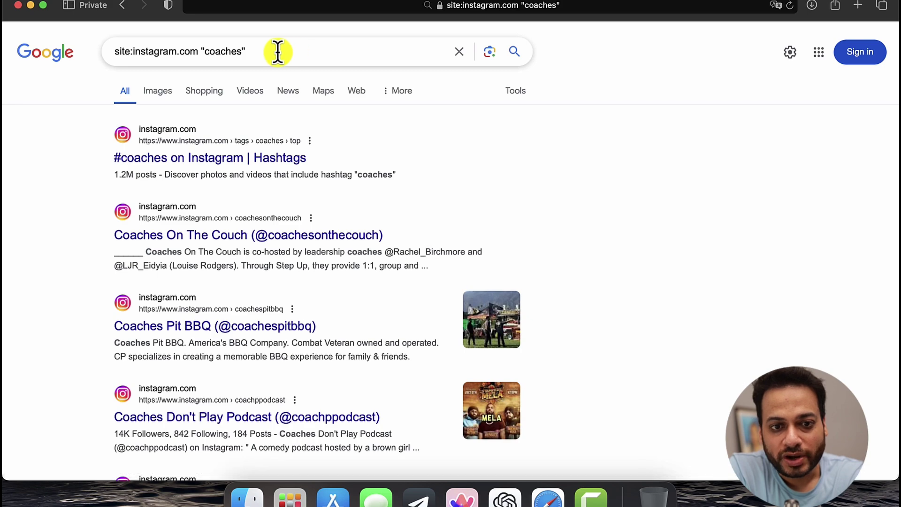
left_click(432, 102)
type("\"@gmail.")
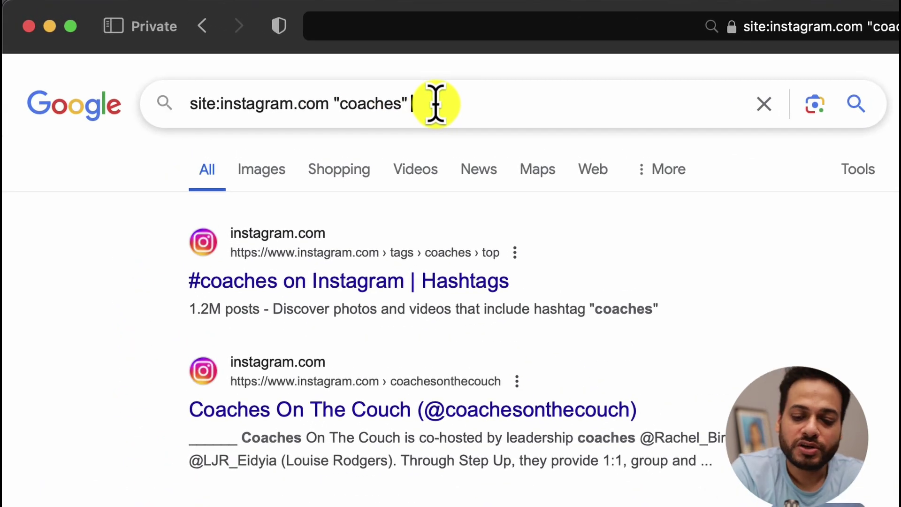
type("com\"")
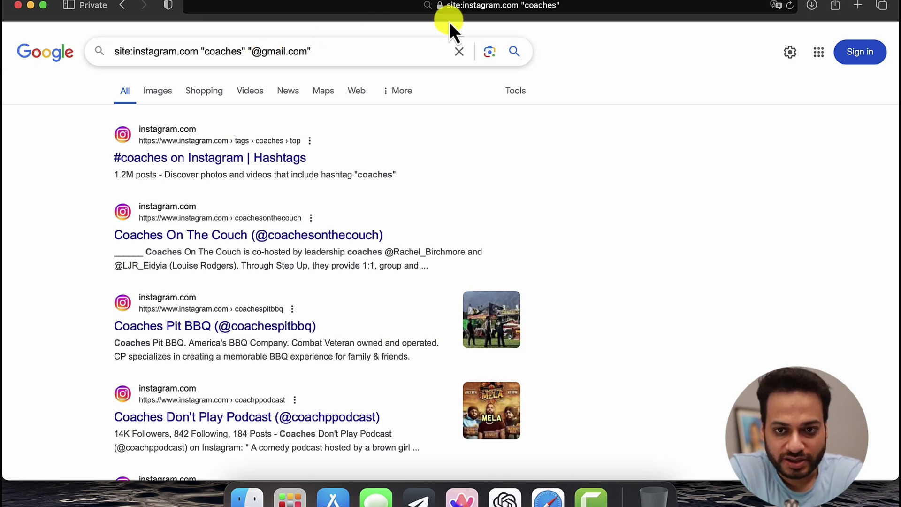
left_click(515, 52)
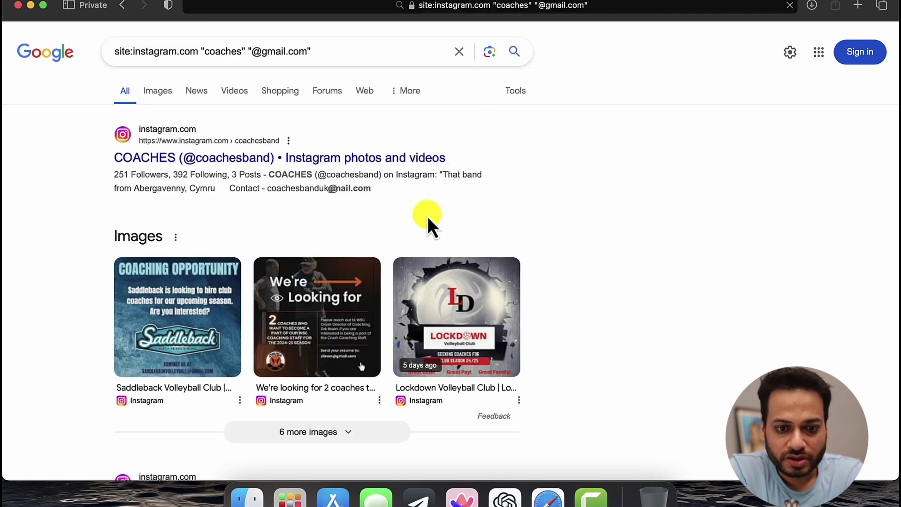
- Examine the first results page for Gmail addresses in the snippets, highlighting the address under the "TWO COACHES" post
scroll(427, 219, "down", 10)
scroll(322, 148, "down", 5)
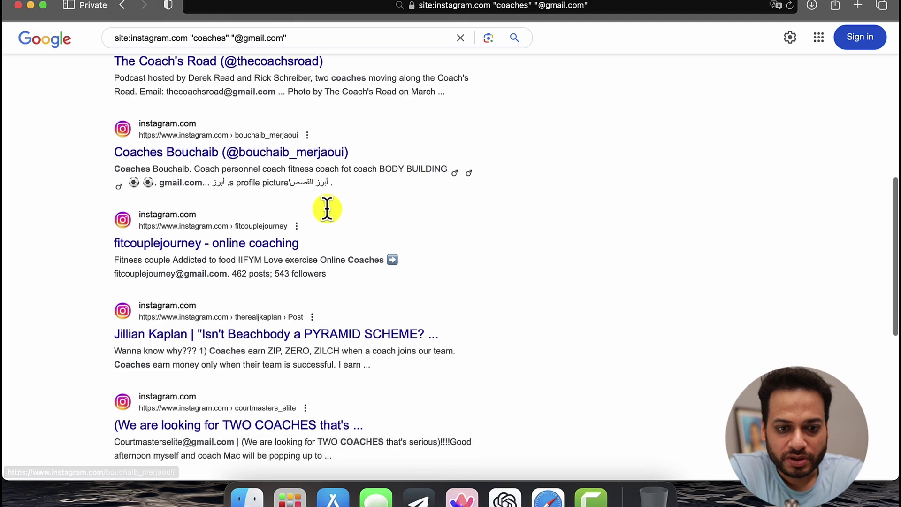
scroll(345, 240, "down", 2)
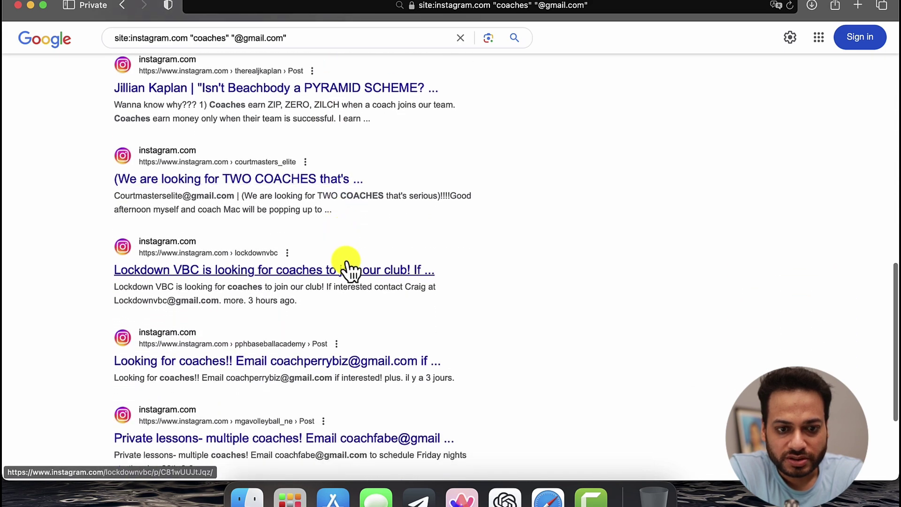
left_click_drag(115, 195, 242, 189)
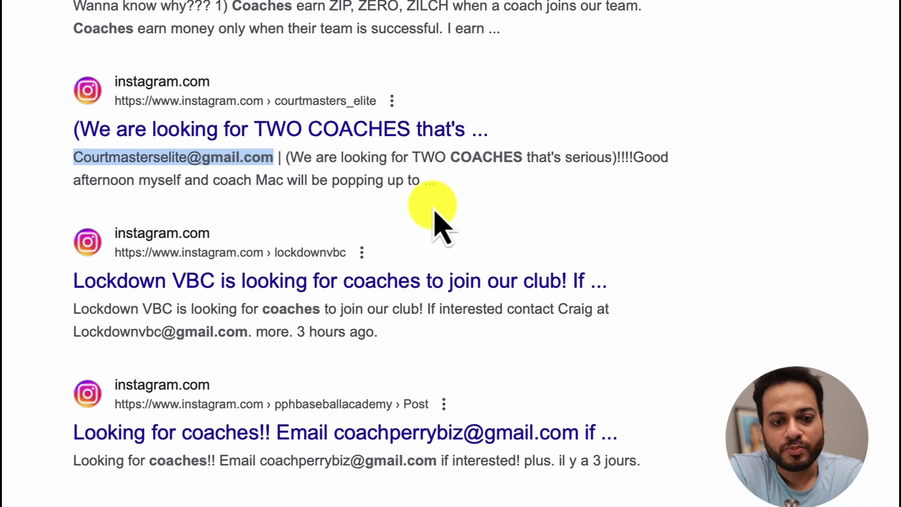
scroll(484, 240, "down", 4)
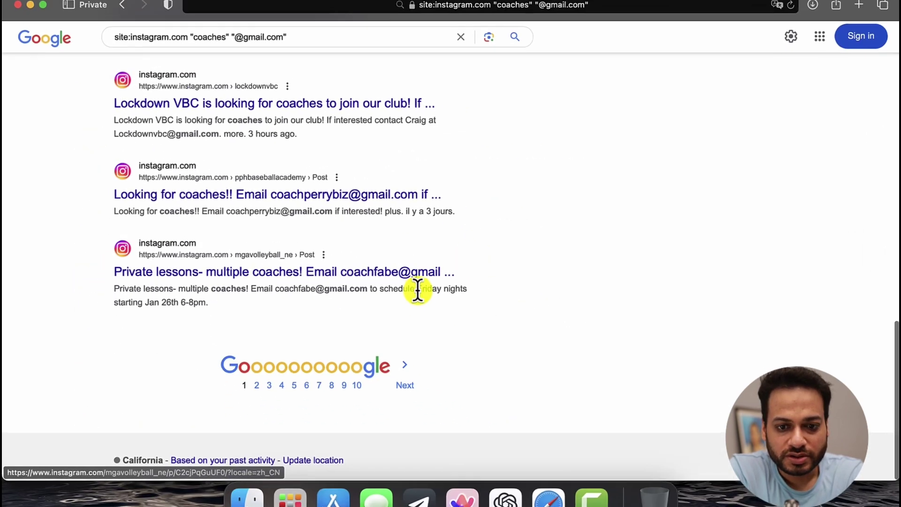
- Page through the Gmail-filtered results from page 2 to page 5, checking the snippets for contact addresses
left_click(491, 450)
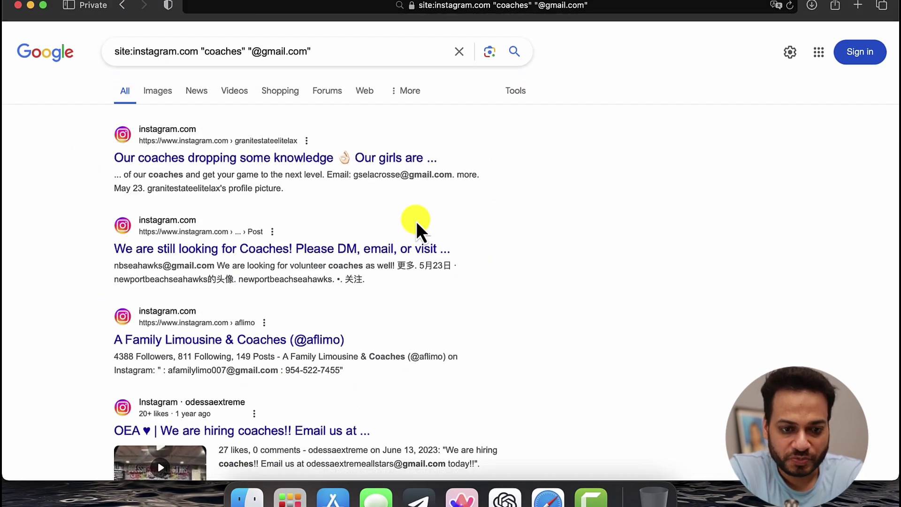
scroll(416, 221, "down", 15)
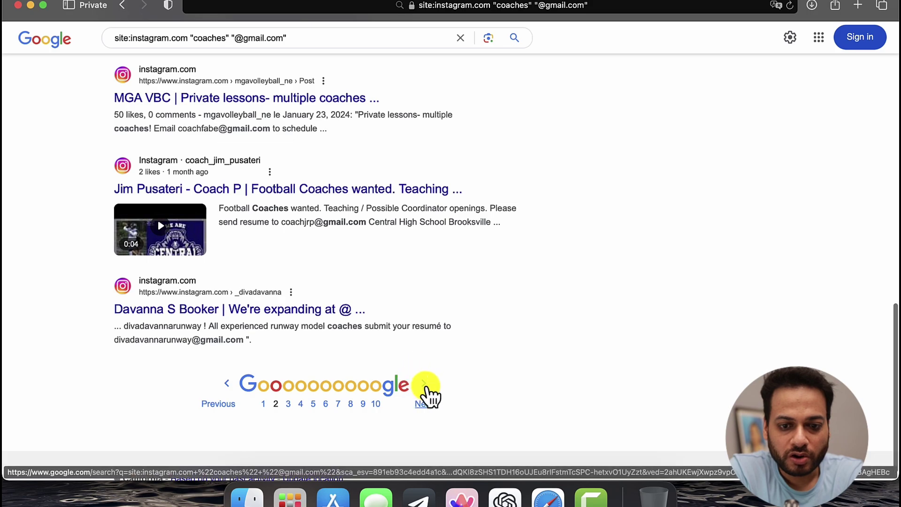
left_click(424, 401)
scroll(427, 278, "down", 8)
scroll(447, 312, "down", 7)
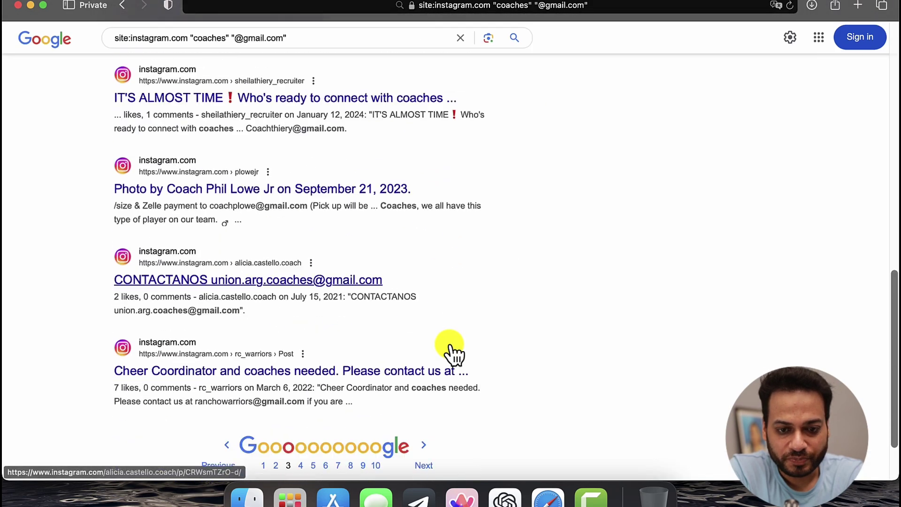
left_click(423, 375)
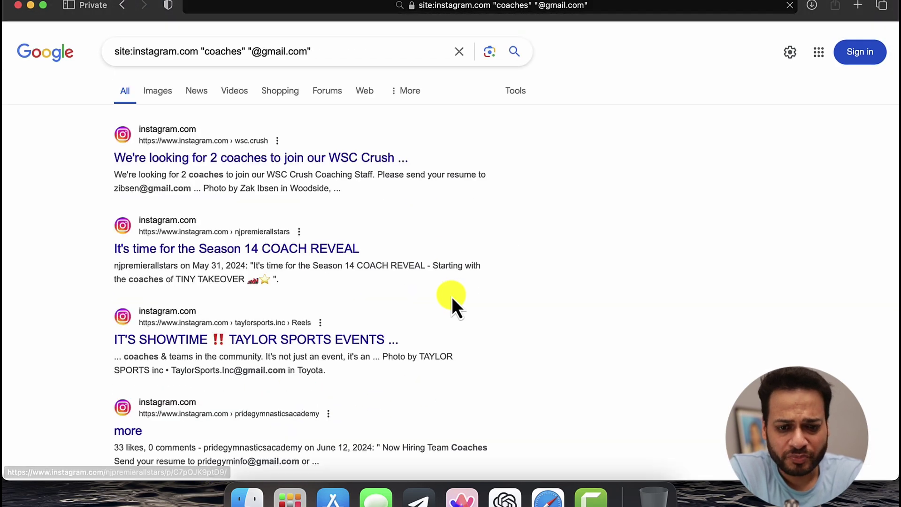
scroll(451, 297, "down", 10)
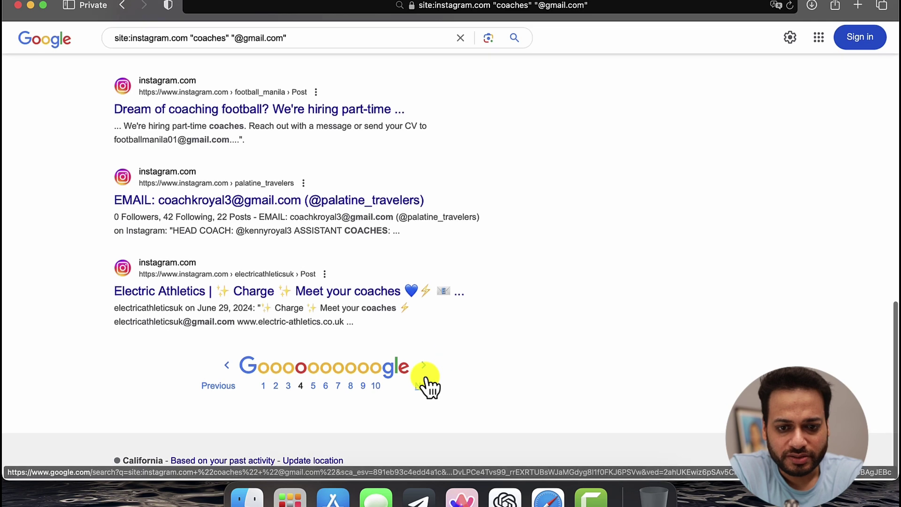
left_click(424, 378)
scroll(465, 263, "down", 6)
scroll(538, 339, "down", 4)
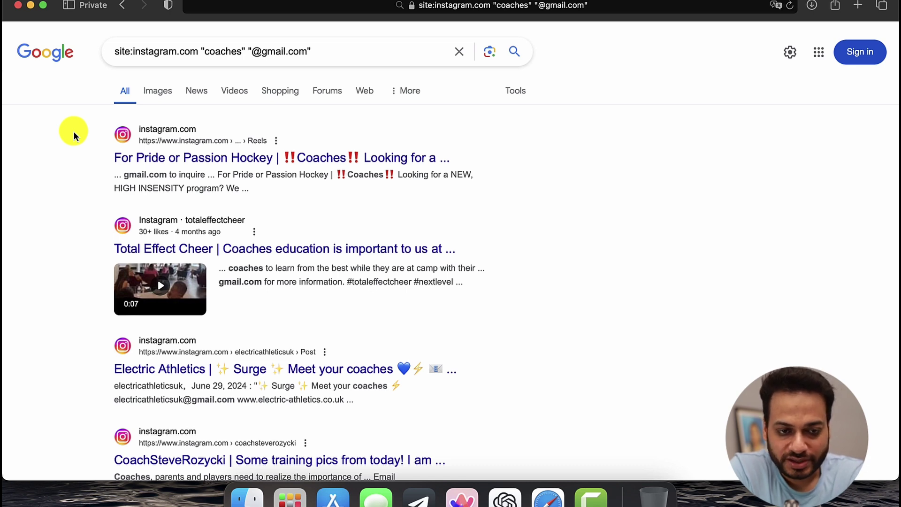
- Copy the entire contents of the current results page, switch to ChatGPT and paste them into a new message
key("super+a")
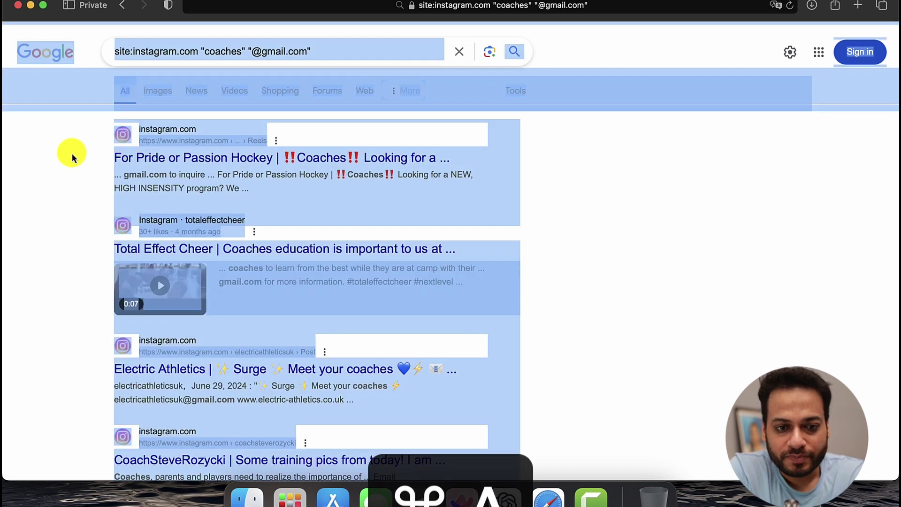
key("super+c")
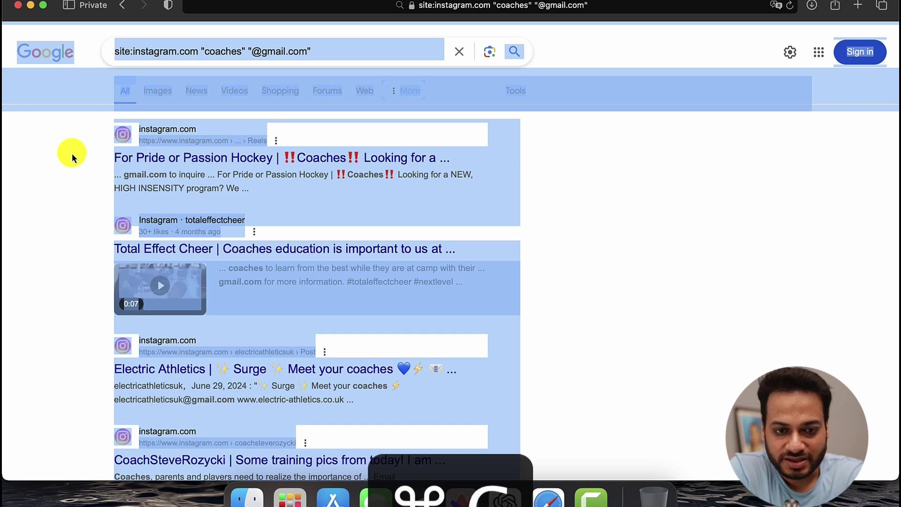
left_click(503, 490)
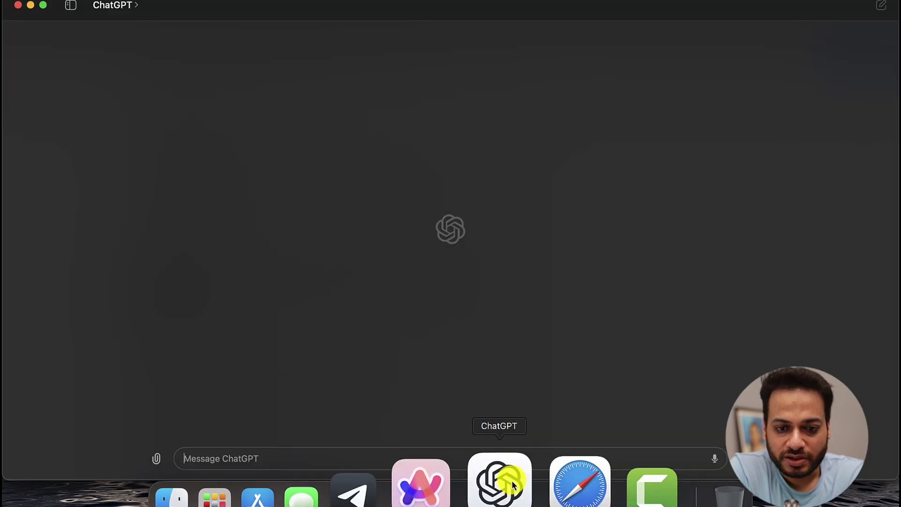
key("super+v")
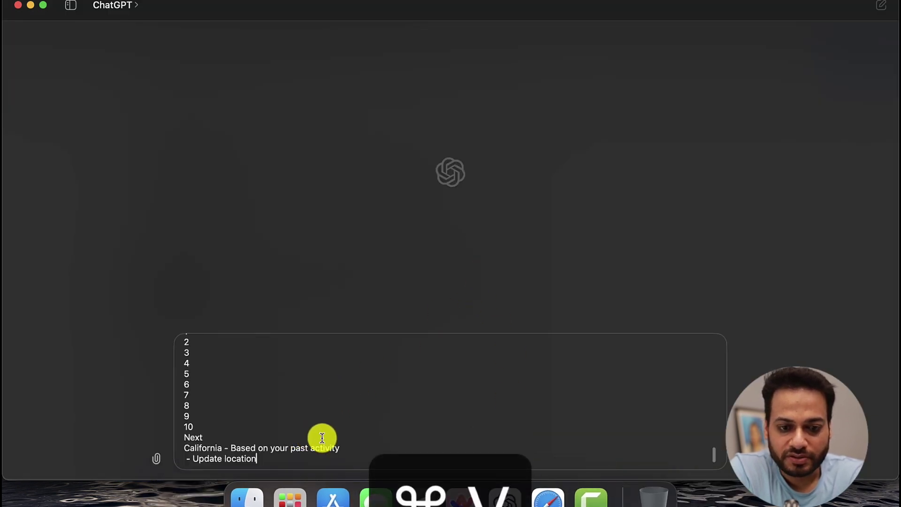
- Review the pasted search results in the ChatGPT message, then return to Google and open the next page of Instagram coaches results
scroll(356, 413, "up", 10)
scroll(356, 413, "up", 10)
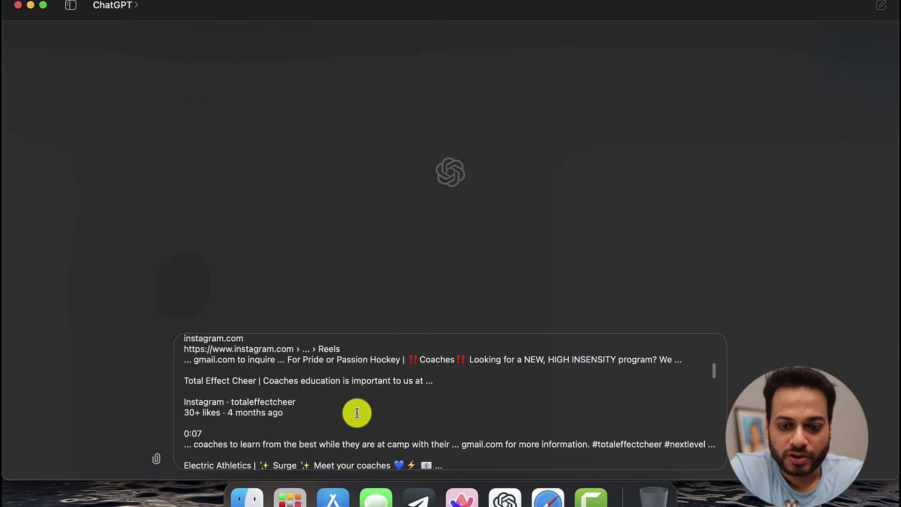
scroll(306, 322, "down", 5)
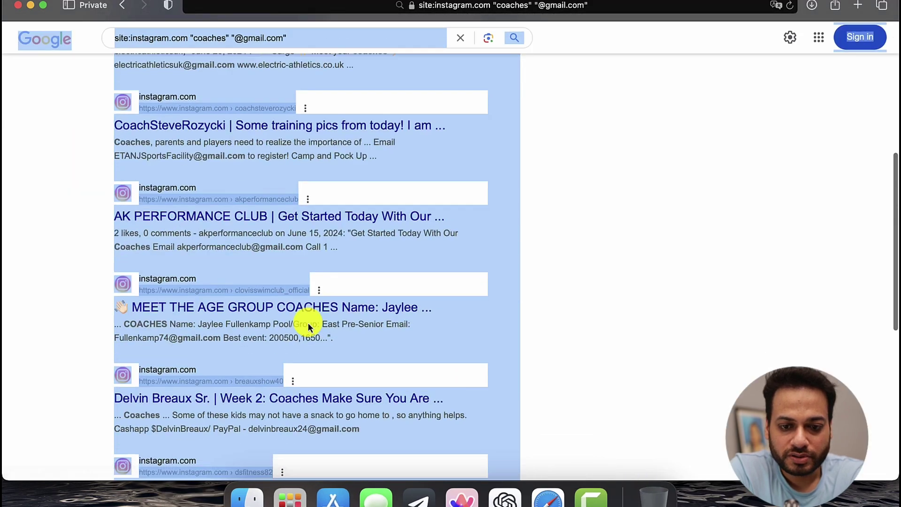
left_click(574, 289)
scroll(574, 290, "down", 10)
left_click(424, 376)
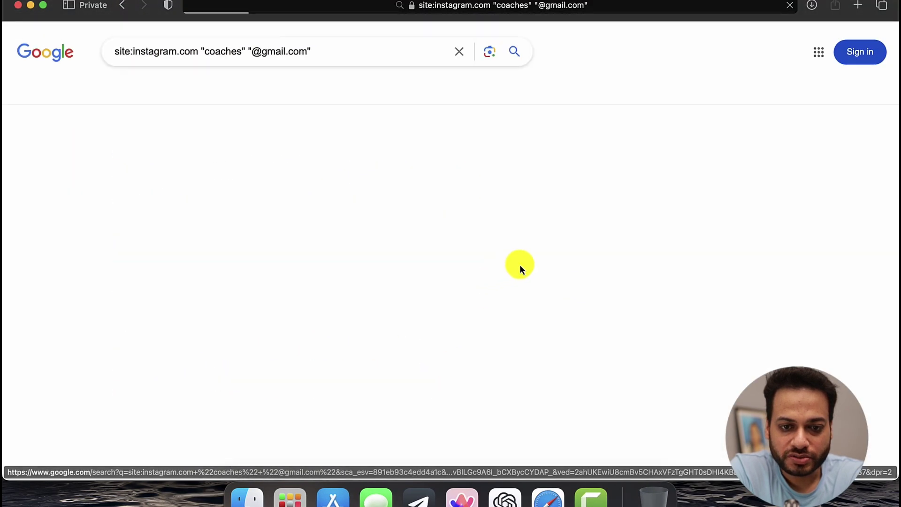
- Copy the entire contents of this results page, add them to the ChatGPT message and send it
key("super+a")
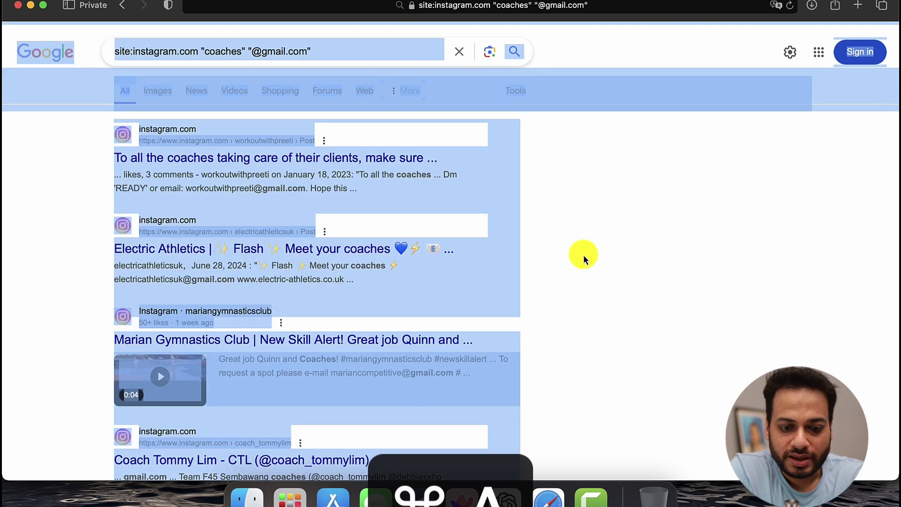
left_click(505, 497)
key("super+v")
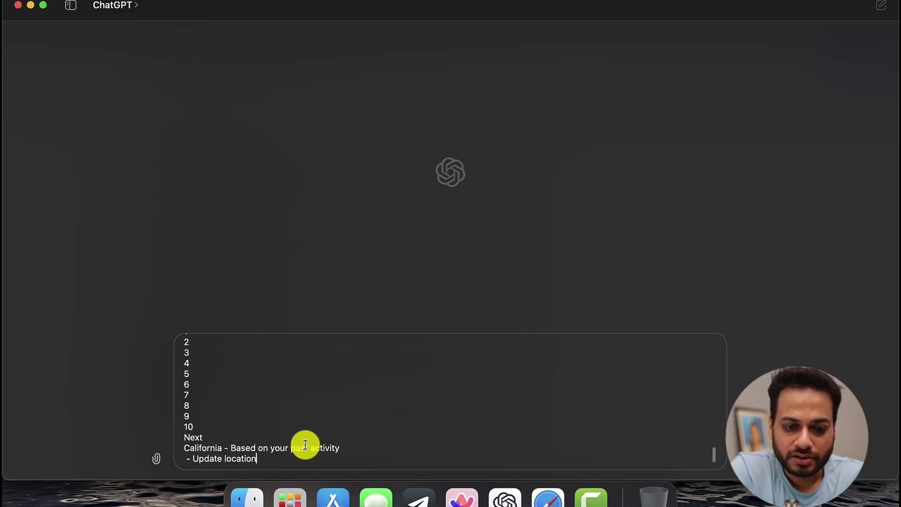
key("super+v")
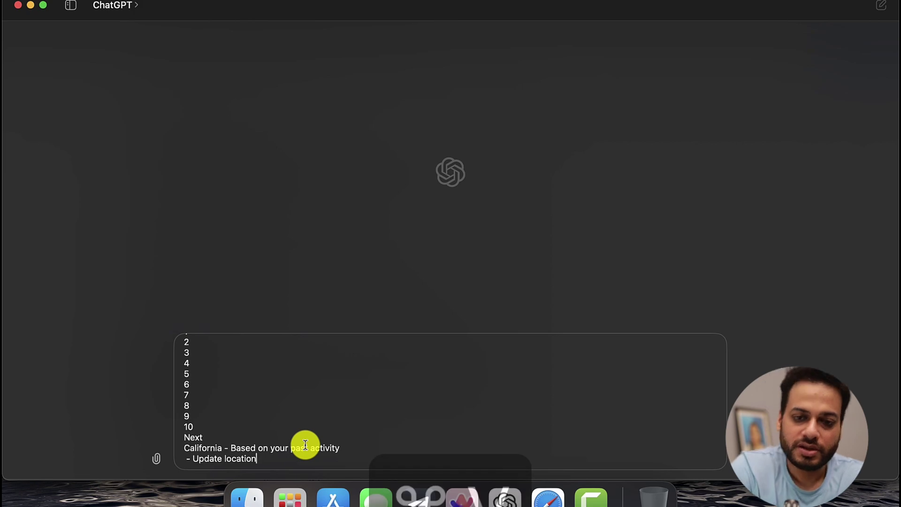
key("Return")
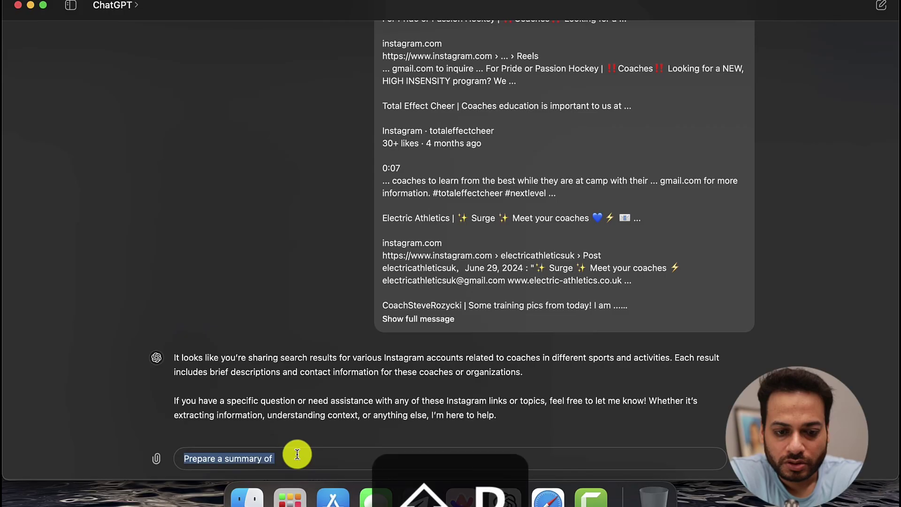
- Ask ChatGPT to "Prepare a summary of this data in a tabular format with columns like Name, phone number, location and email"
type("Prepare a")
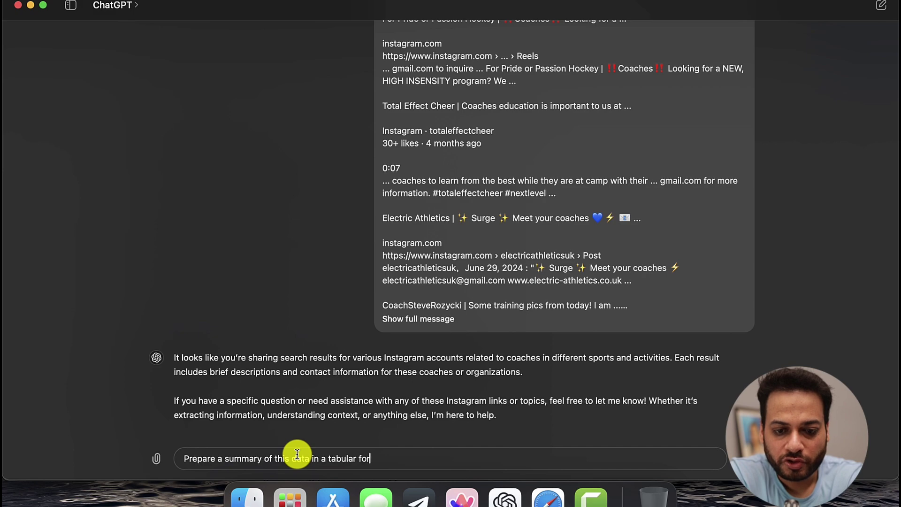
type("with col")
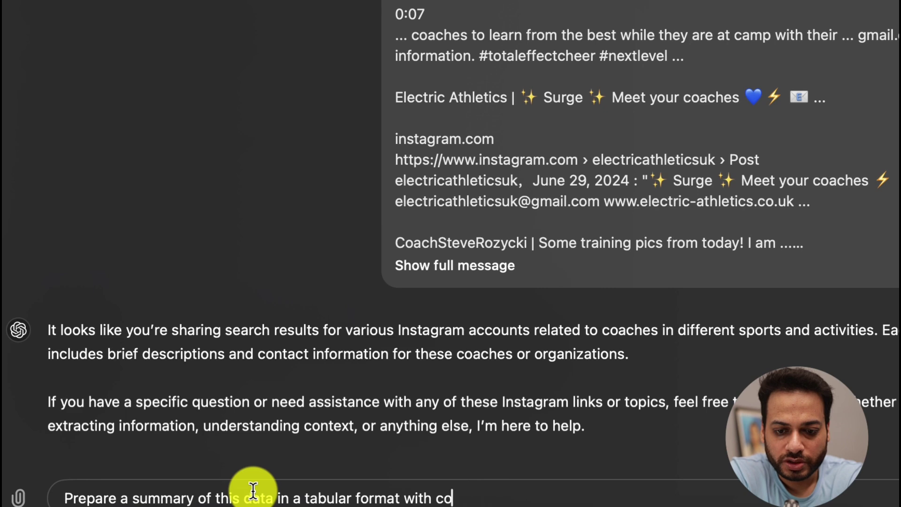
type("umns lik")
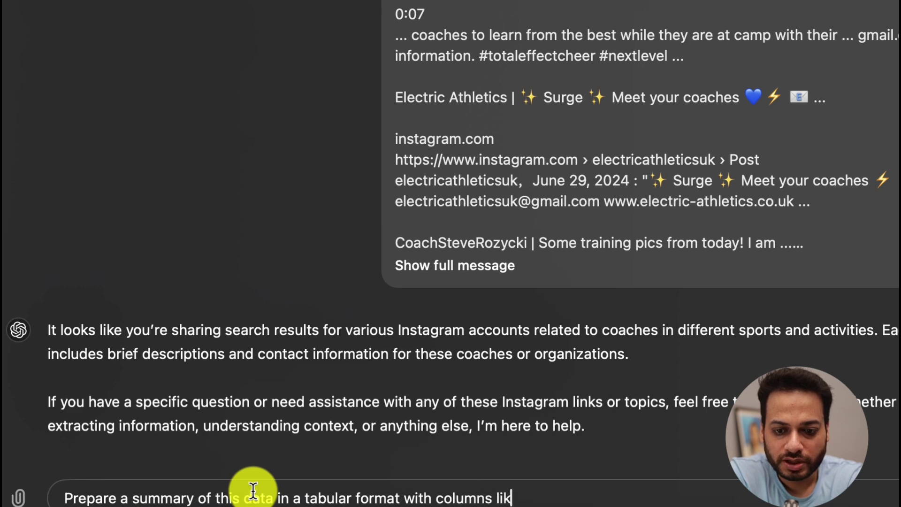
type("e Name, phone number, location and")
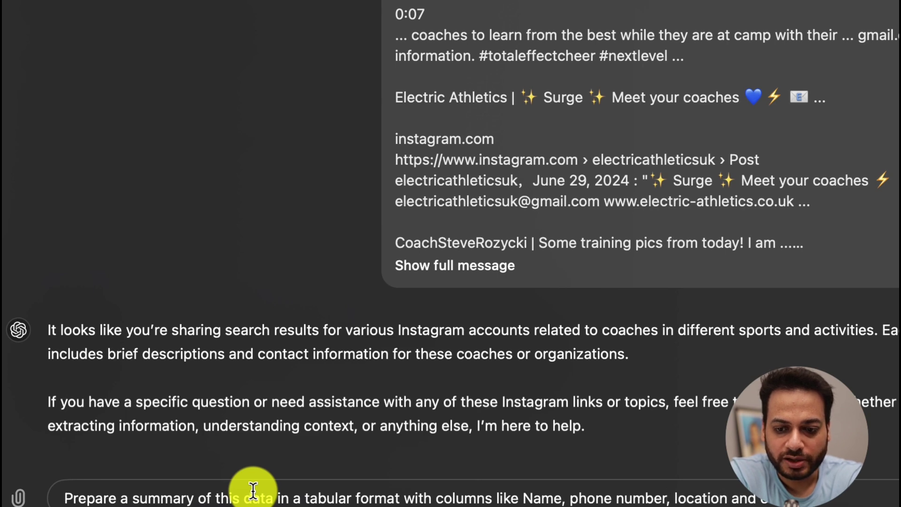
key("Return")
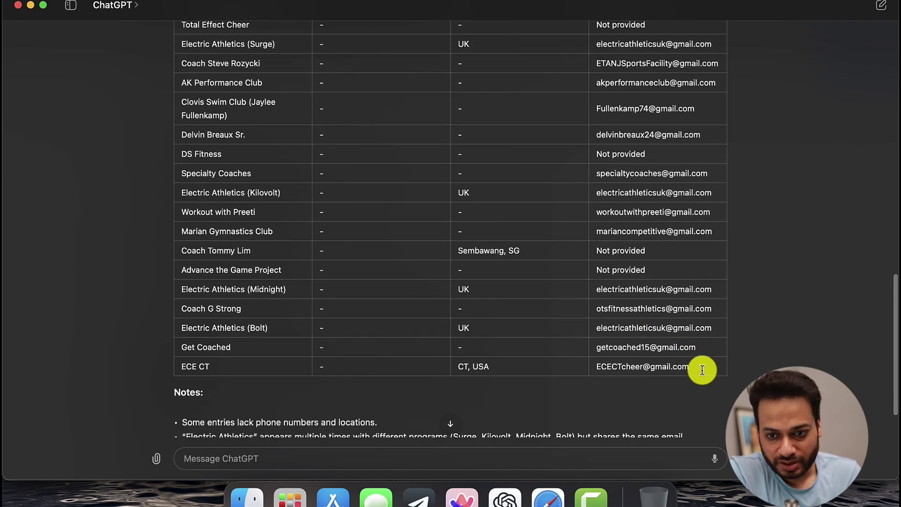
- Review the ChatGPT summary table against the Google results page, highlighting the prompt that requested the table
scroll(695, 343, "up", 4)
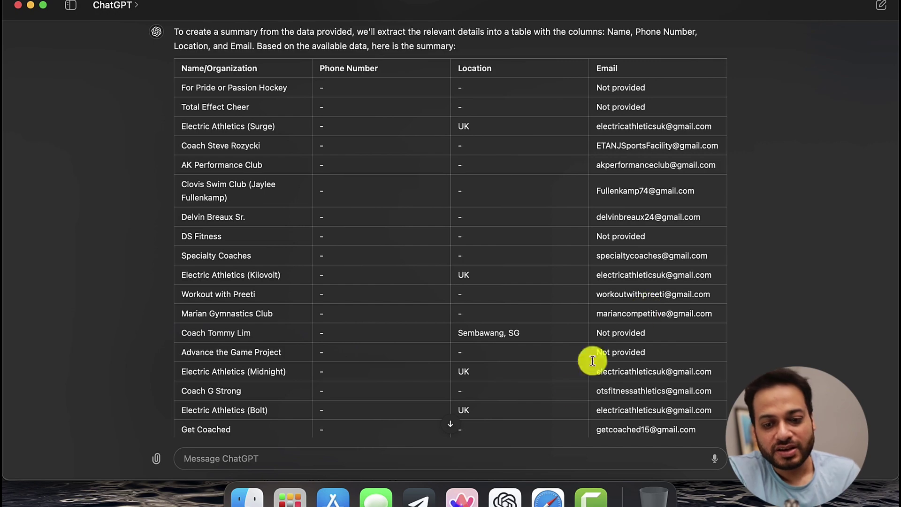
left_click(548, 493)
left_click(503, 277)
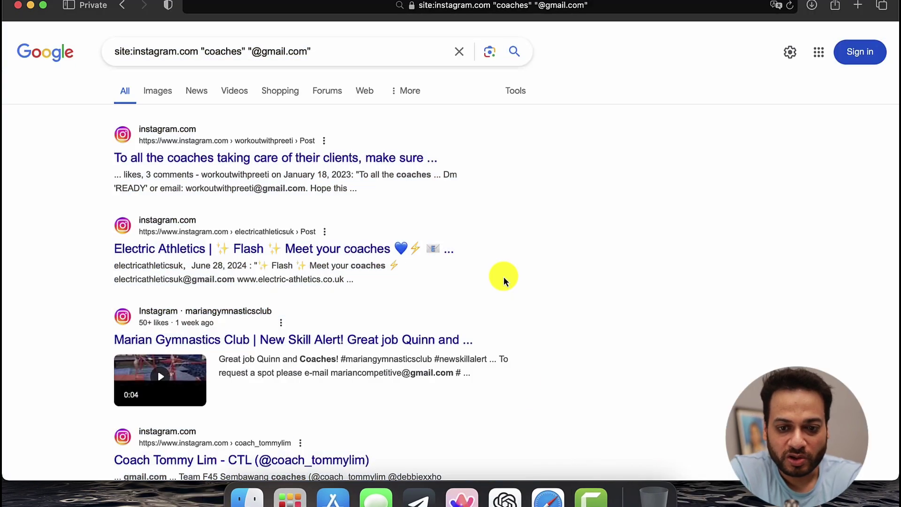
scroll(504, 277, "down", 5)
key("super+Tab")
left_click_drag(475, 219, 382, 204)
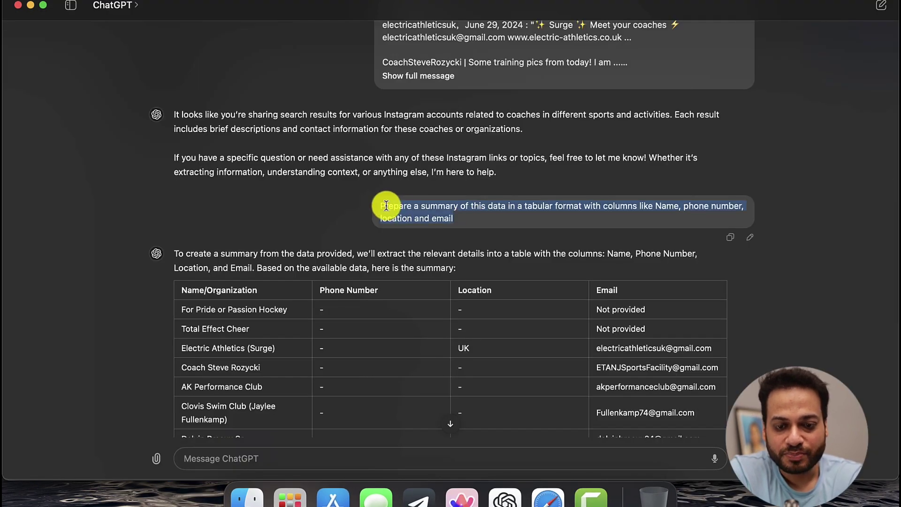
left_click(443, 215)
scroll(455, 237, "down", 3)
scroll(455, 237, "down", 5)
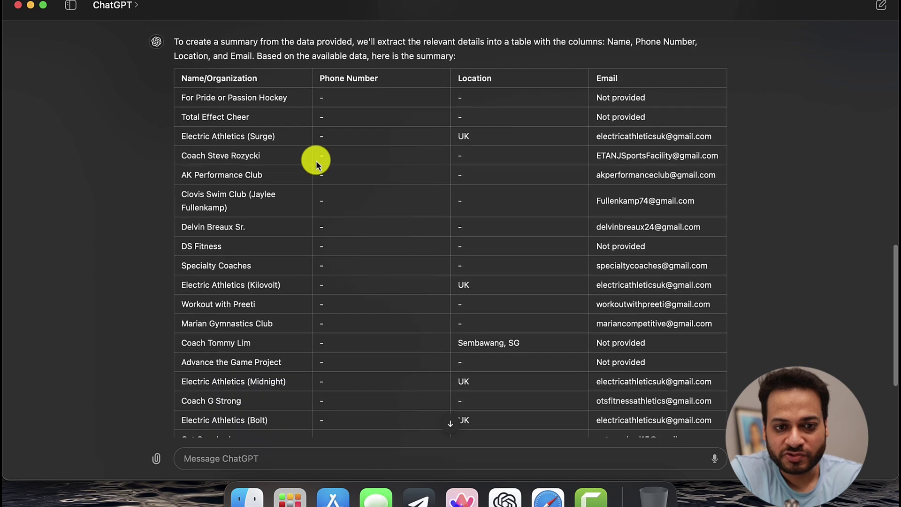
scroll(593, 348, "down", 3)
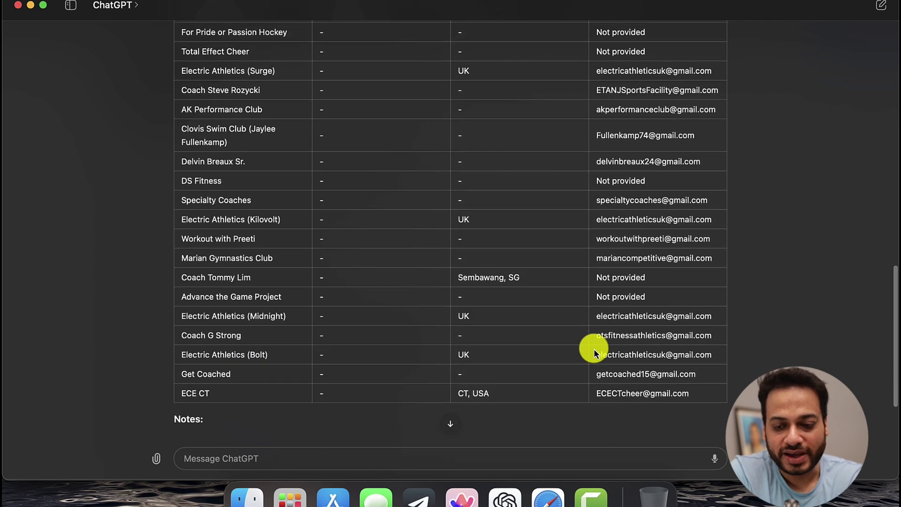
scroll(594, 348, "up", 2)
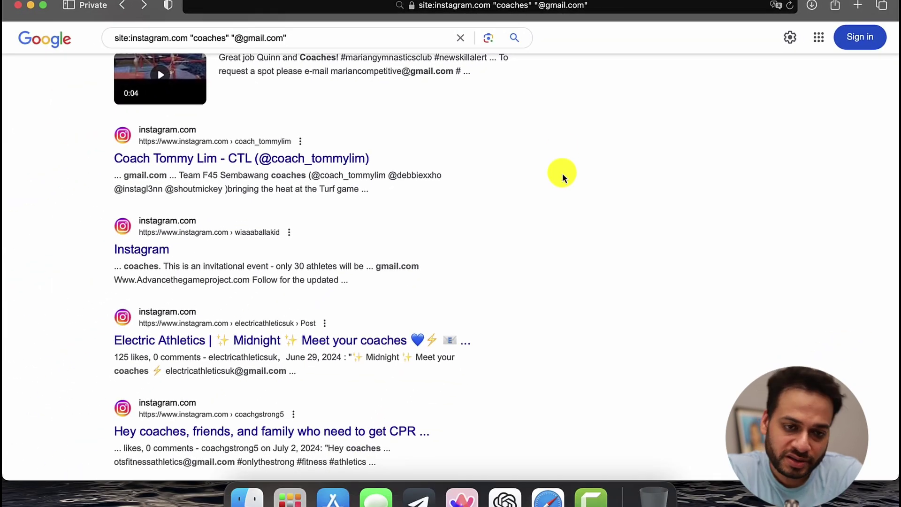
scroll(562, 178, "up", 7)
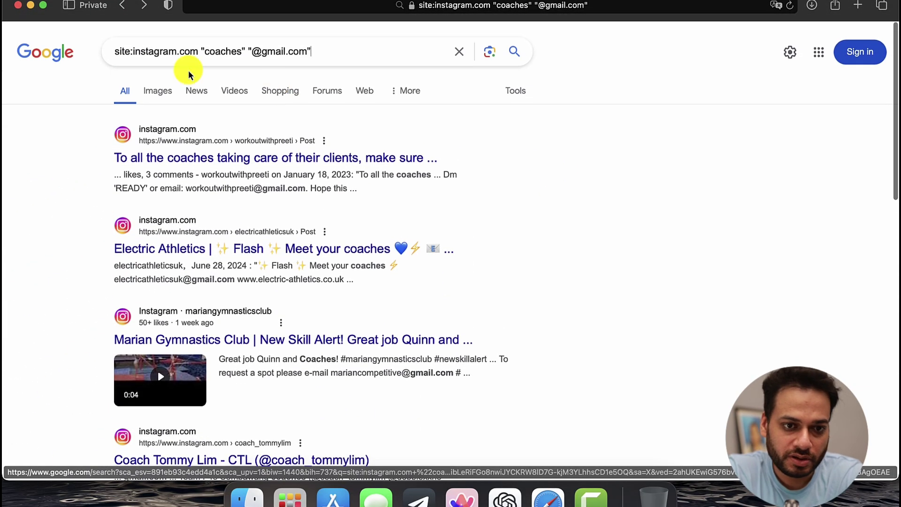
left_click(138, 55)
key("super+a")
type("si")
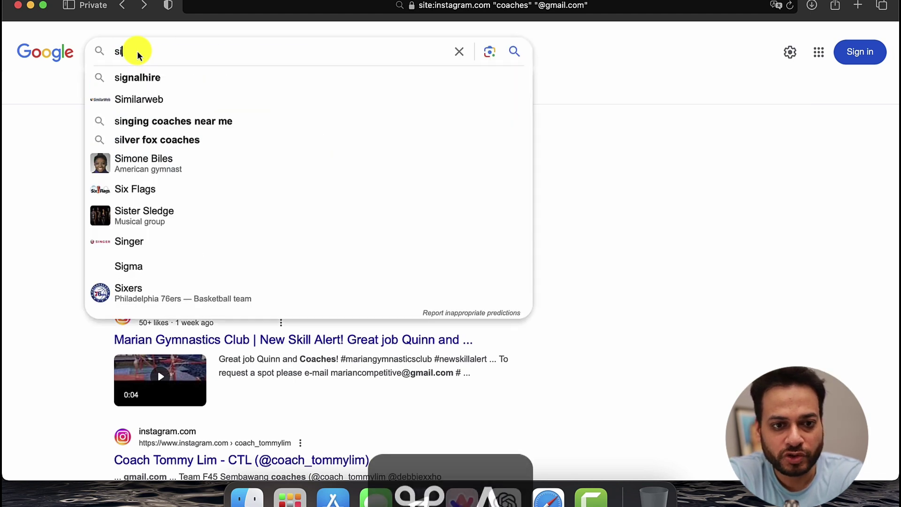
type("te:linkedin")
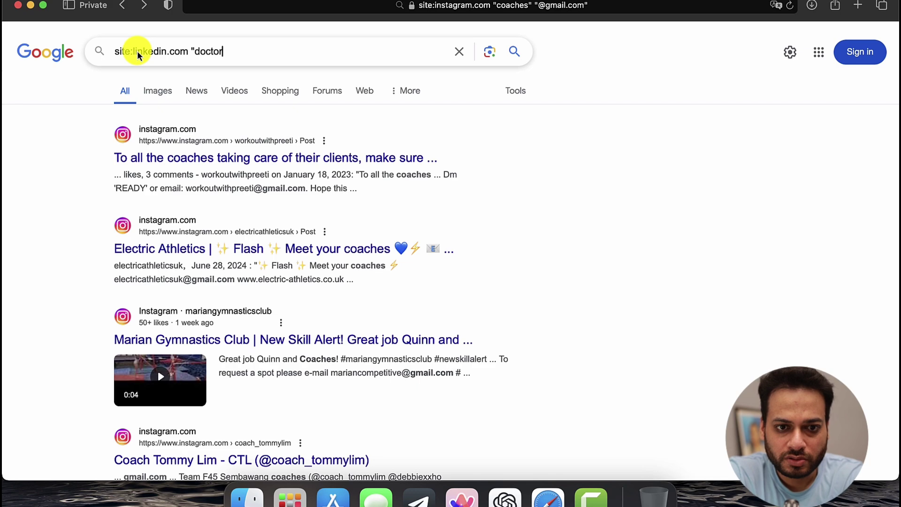
type("\" ")
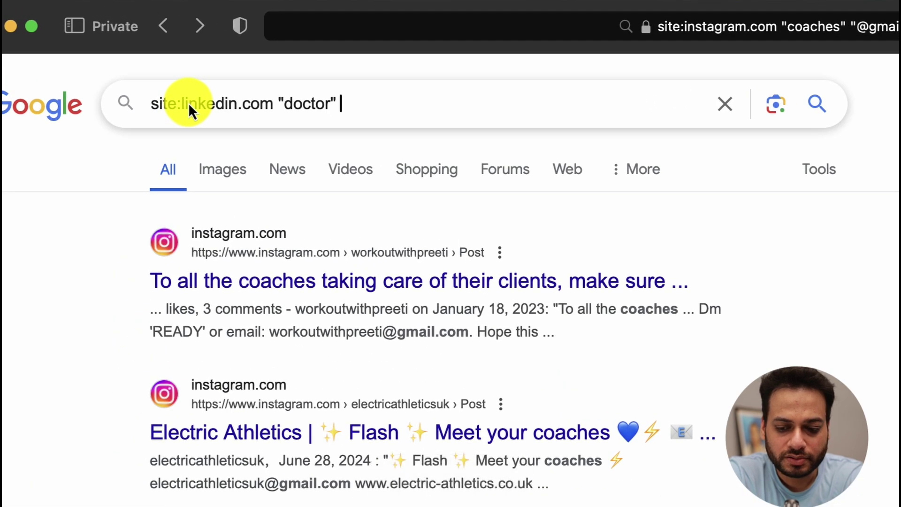
type("\"@")
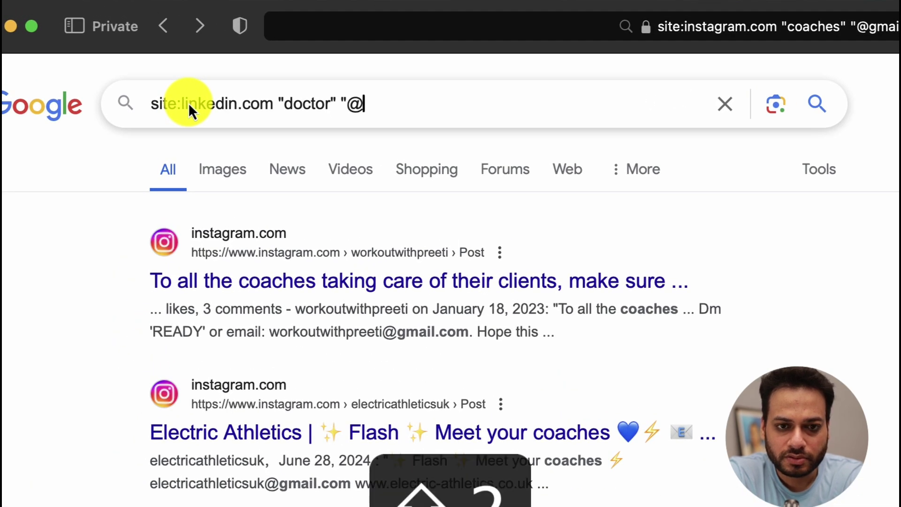
type("gmail.co")
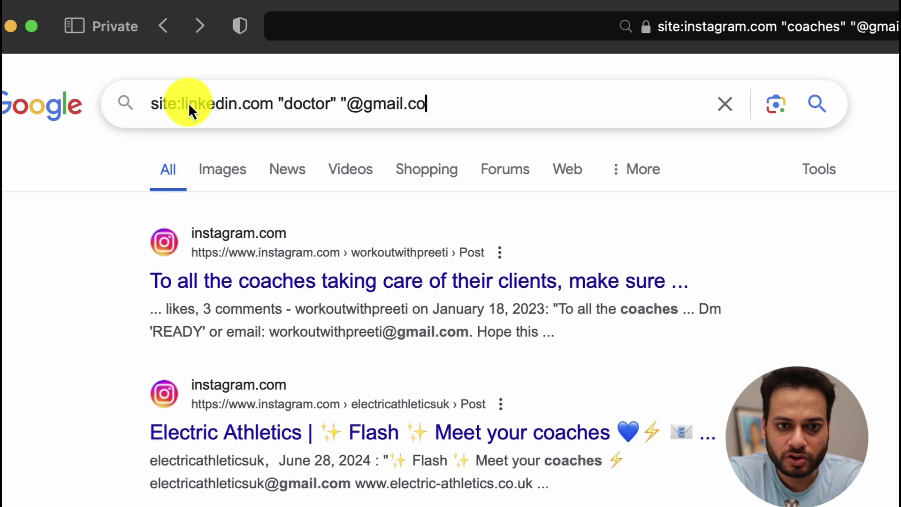
type("m\"")
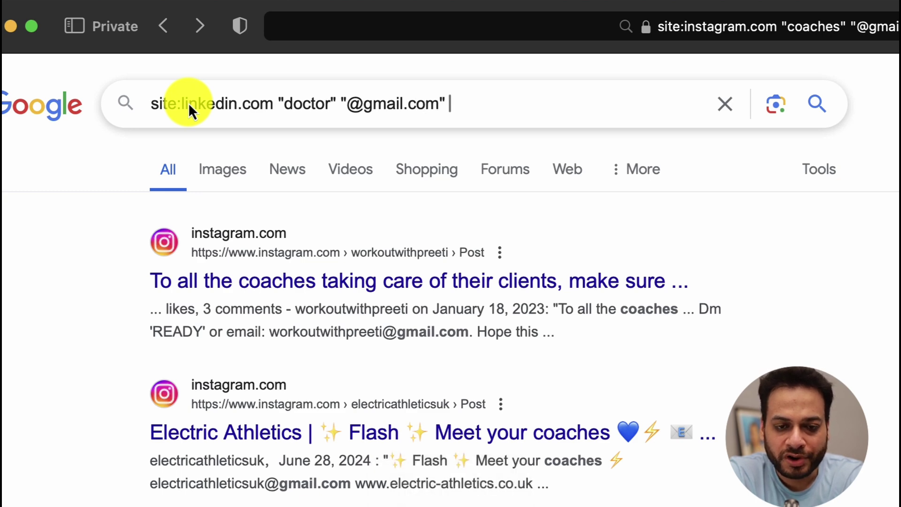
type(" OR")
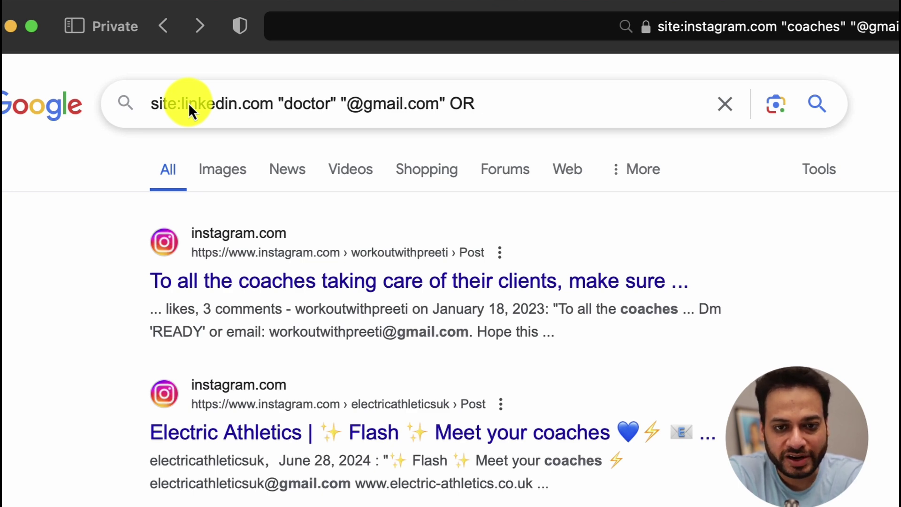
type("\"y")
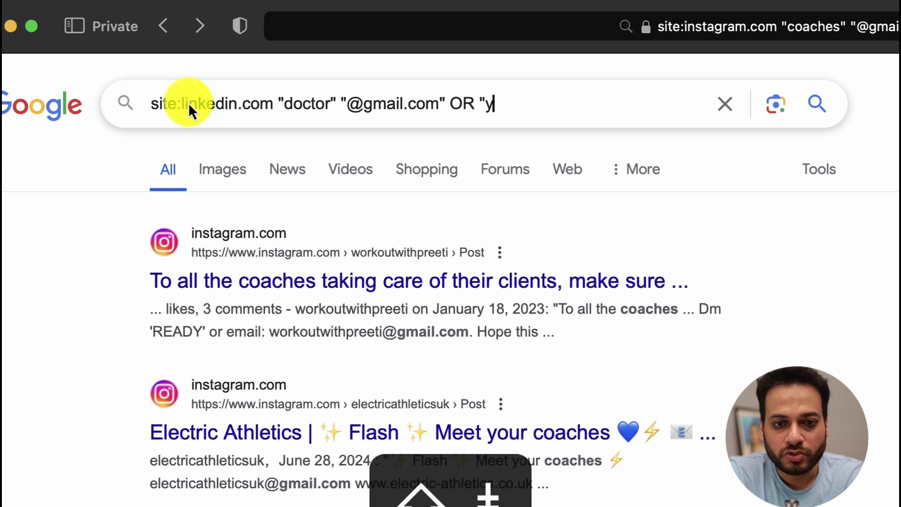
key("BackSpace")
type("@yahoo.c")
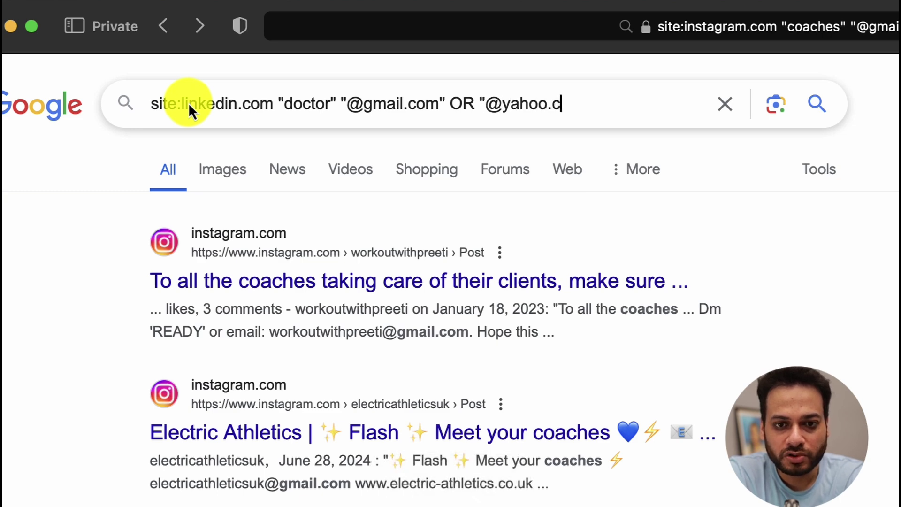
type("om\" OR \"")
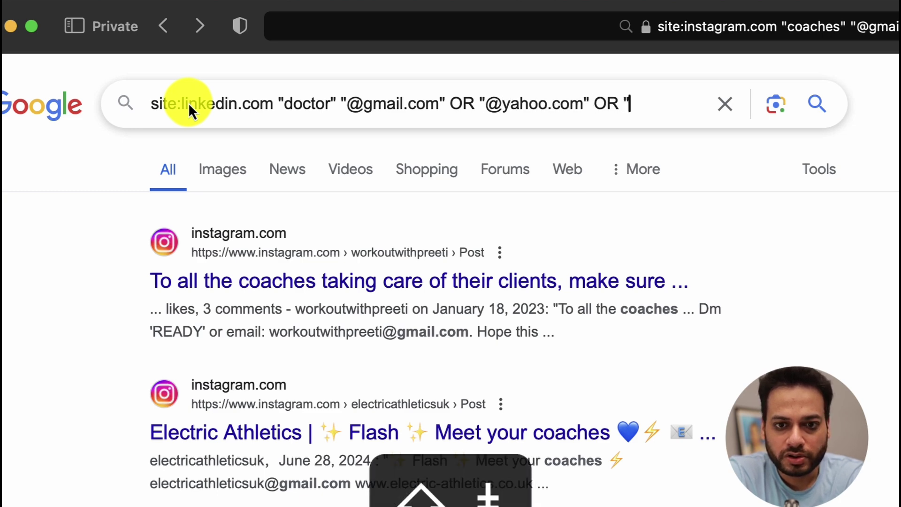
type("@i")
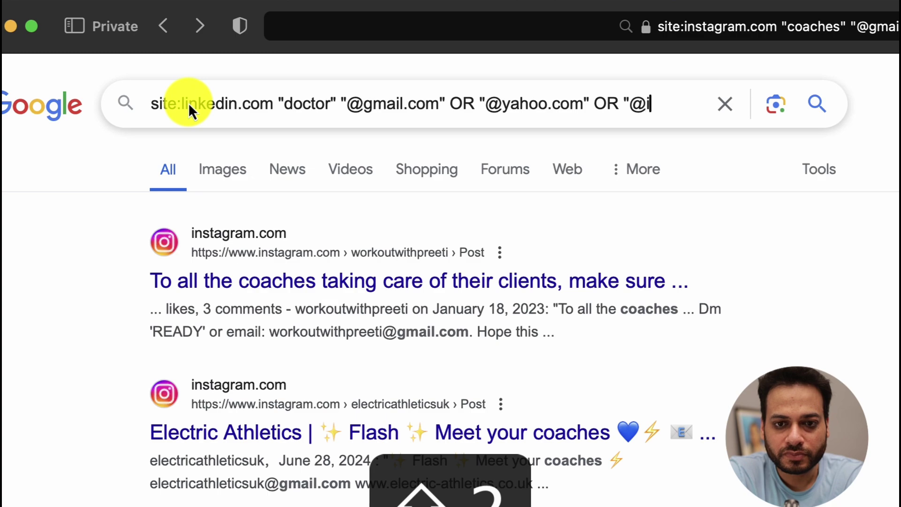
type("cloud.com")
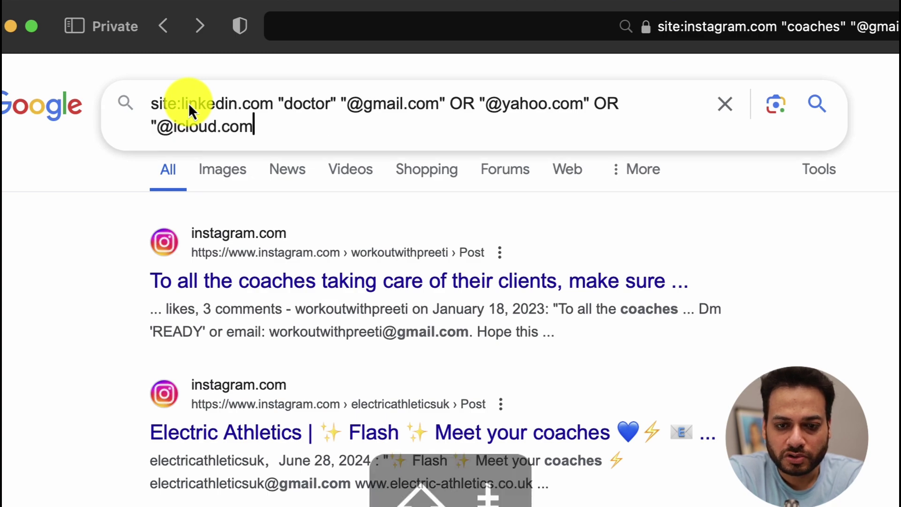
type("\"")
key("Return")
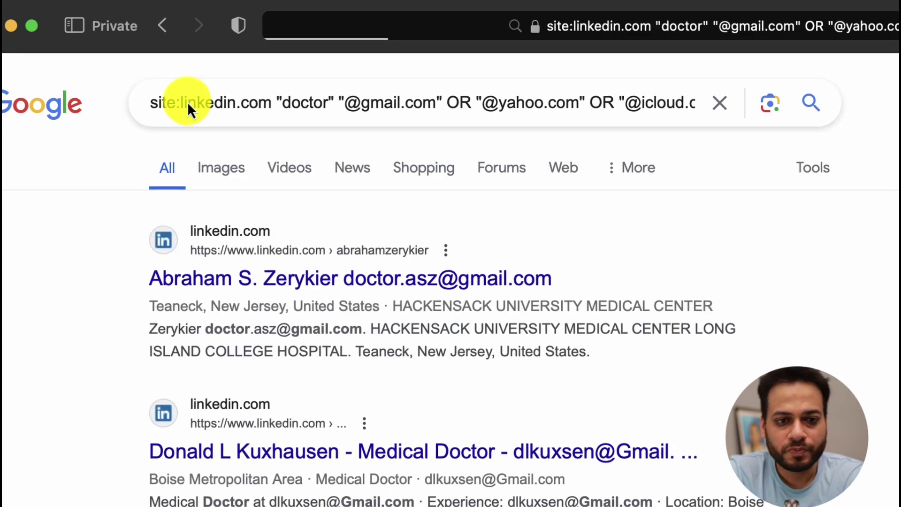
- Examine the LinkedIn doctor results for email addresses in the titles and snippets
scroll(444, 280, "down", 4)
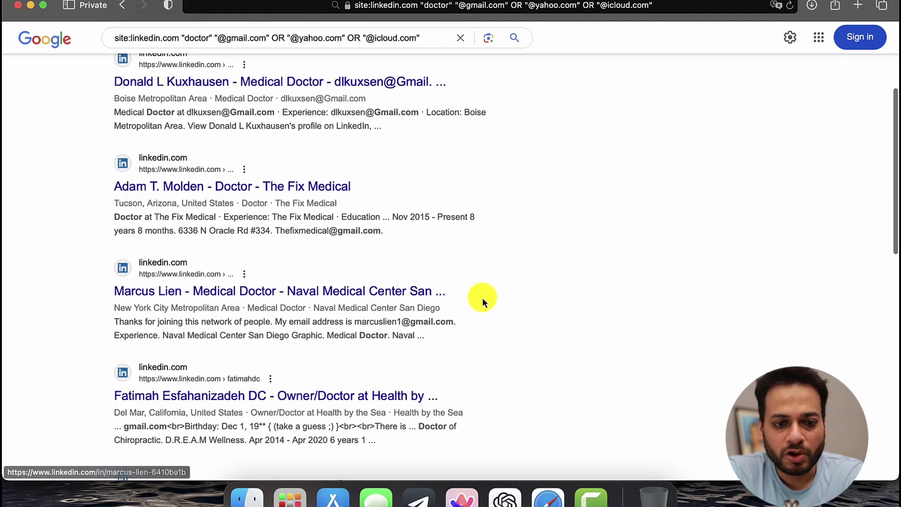
scroll(482, 298, "down", 5)
scroll(482, 298, "up", 10)
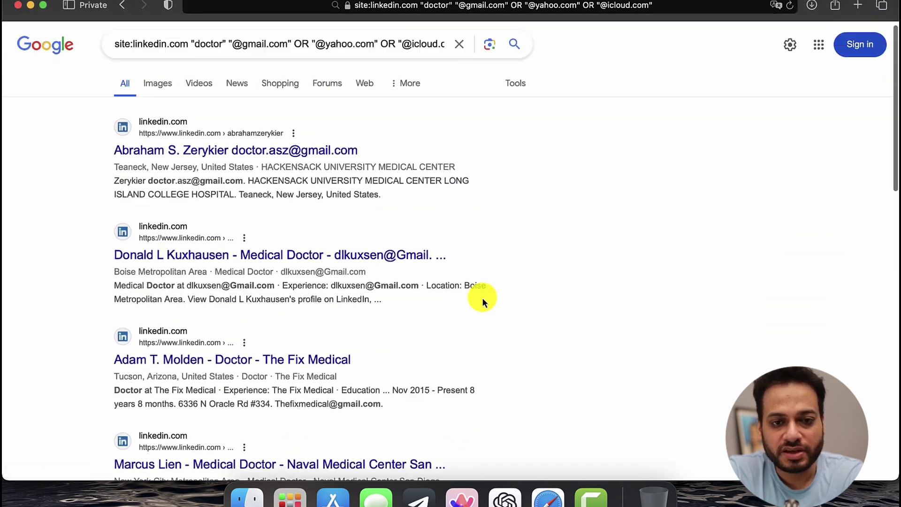
scroll(473, 235, "down", 10)
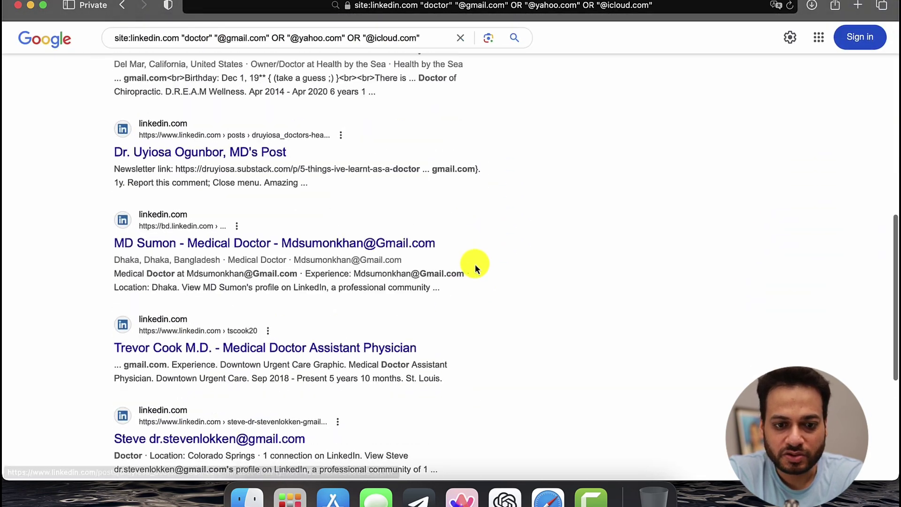
- Copy the entire first page of LinkedIn doctor results and paste it into a new ChatGPT chat
scroll(475, 269, "down", 6)
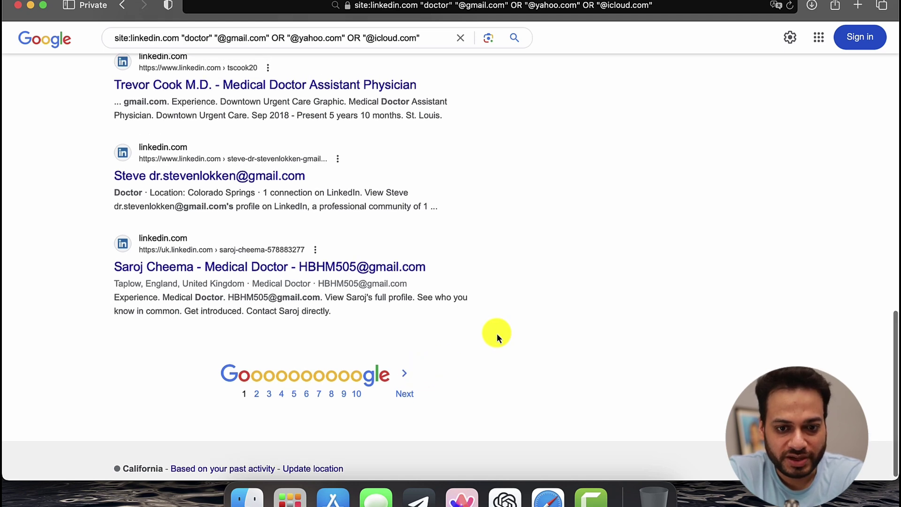
scroll(540, 244, "up", 8)
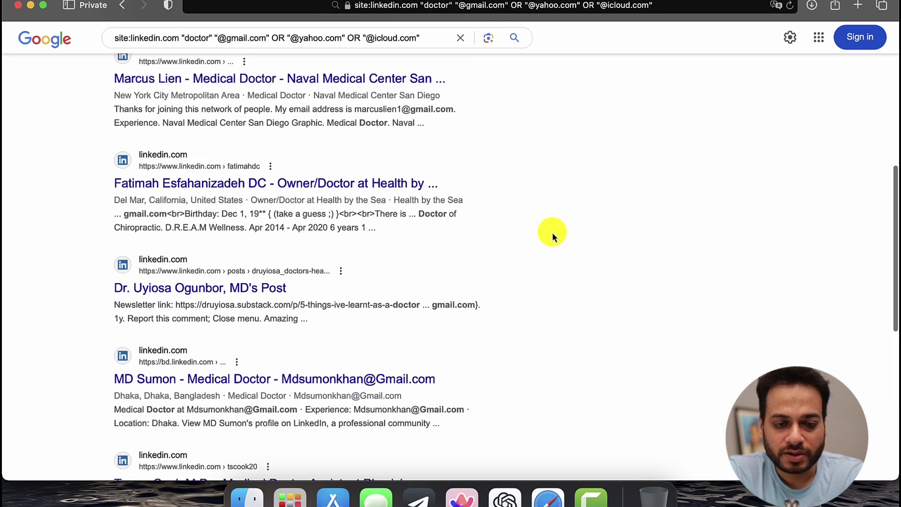
key("super+a")
key("super+c")
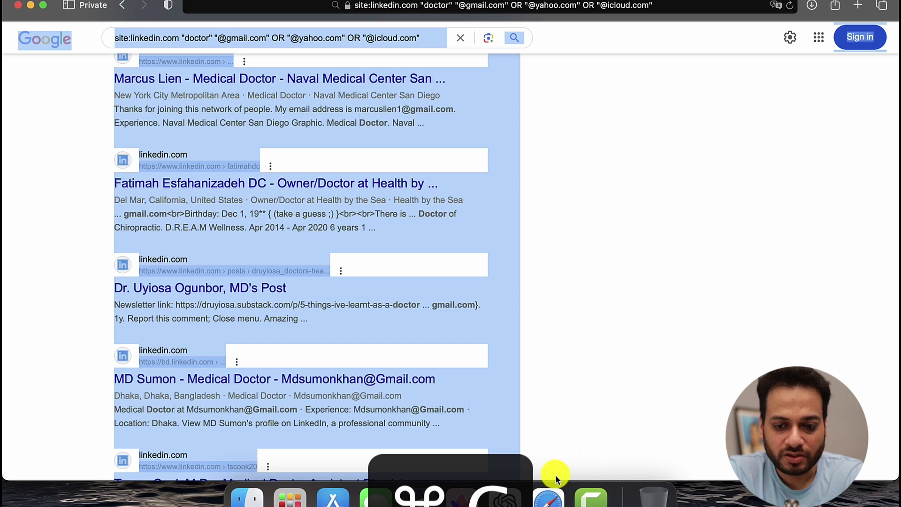
left_click(505, 497)
left_click(96, 2)
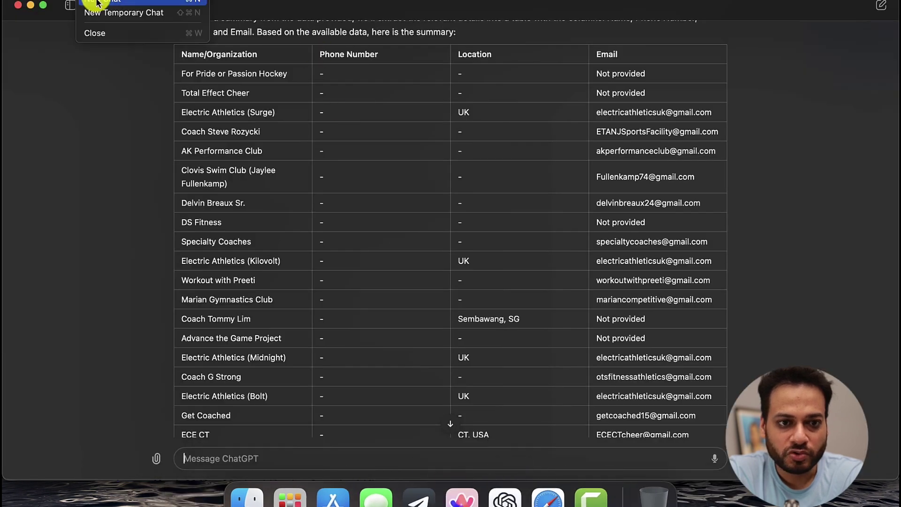
left_click(98, 2)
key("super+v")
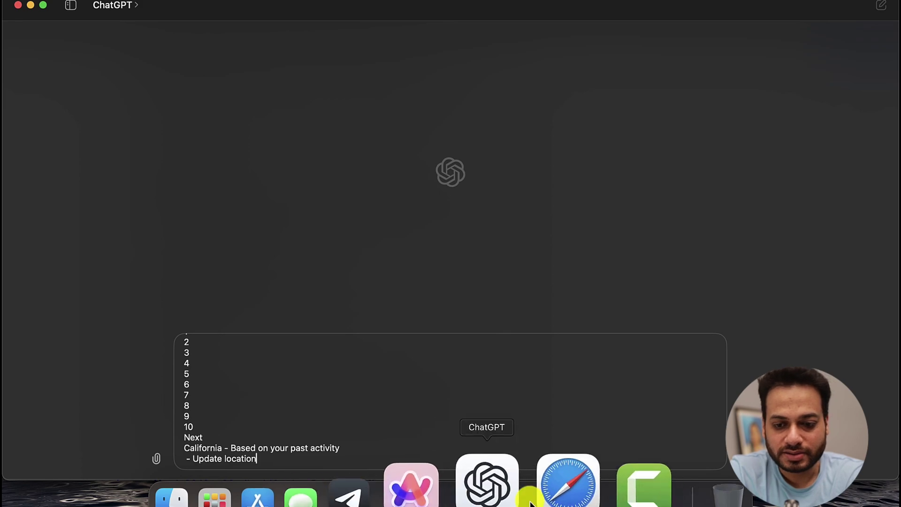
- Open the second page of Google results in Safari, copy all its content and append it to the unsent ChatGPT message
left_click(548, 497)
scroll(412, 303, "down", 5)
scroll(411, 303, "down", 5)
left_click(624, 300)
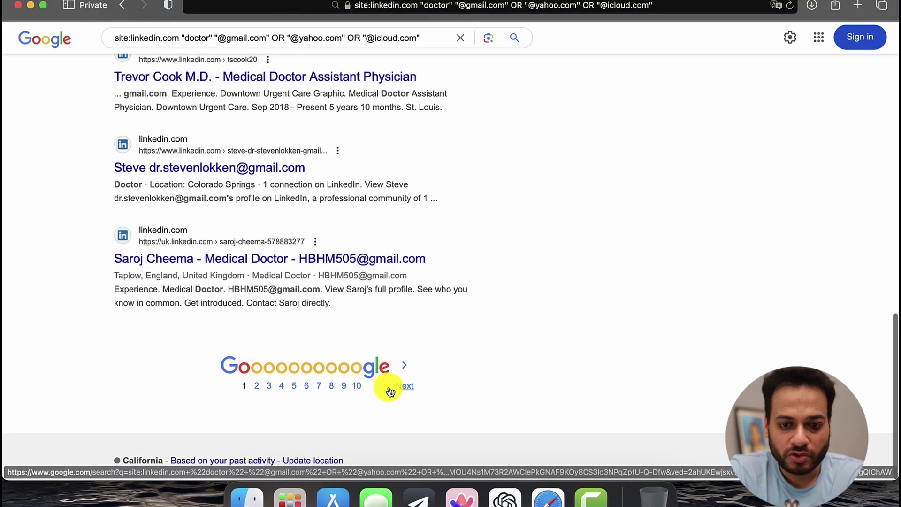
left_click(388, 386)
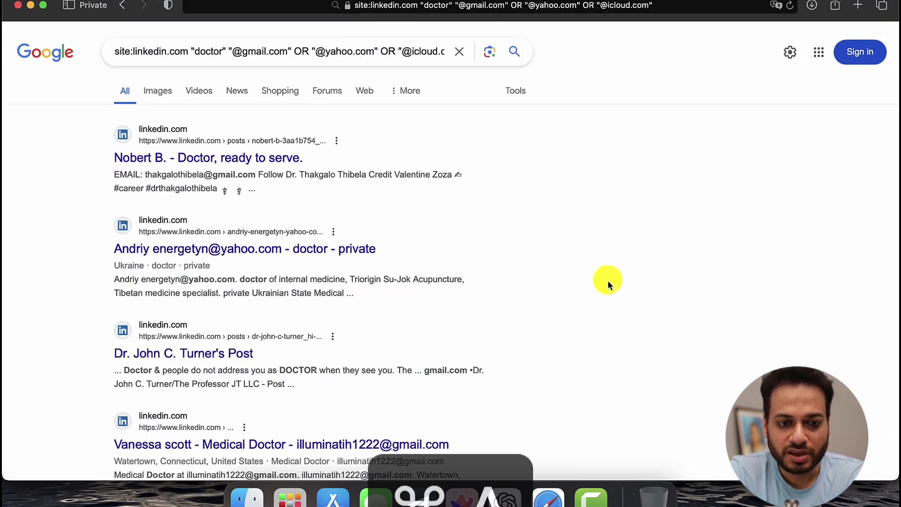
key("super+a")
left_click(519, 493)
key("super+v")
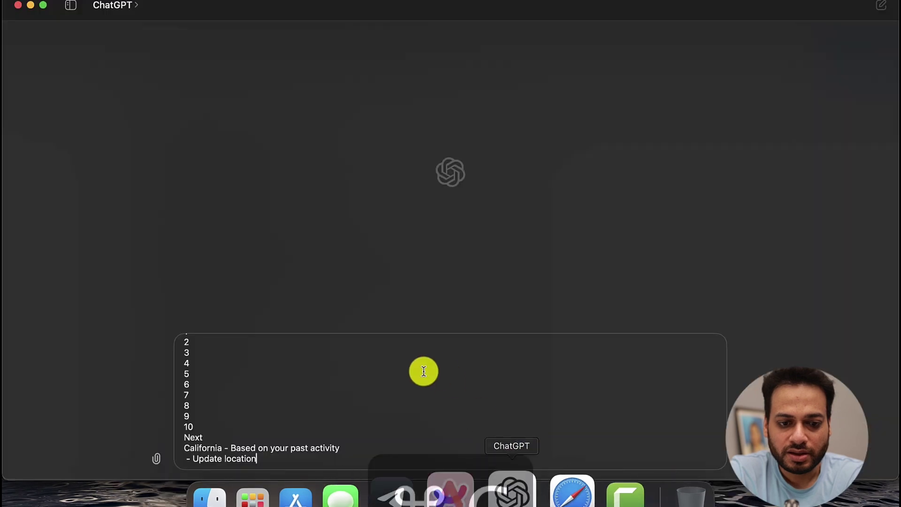
key("shift+Return")
key("BackSpace")
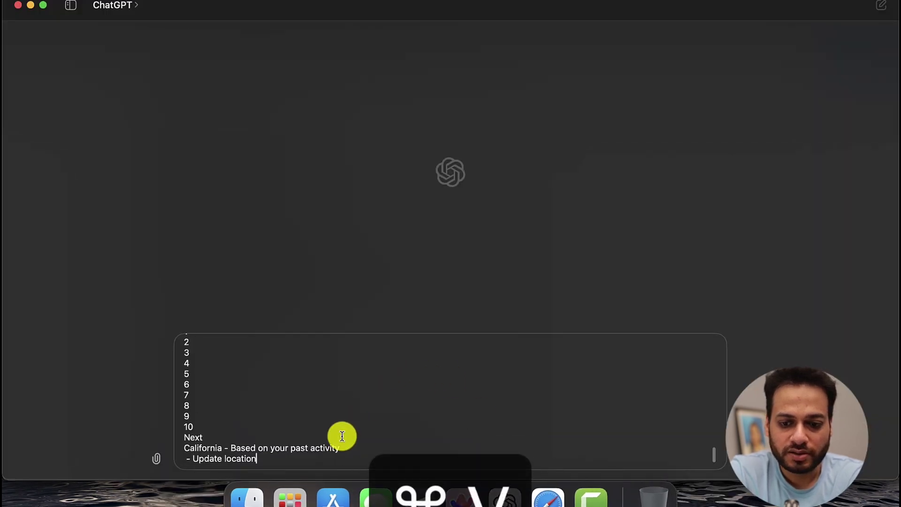
- Copy the full third page of the Google doctor results in Safari and add it to the same ChatGPT message
left_click(548, 495)
left_click(577, 285)
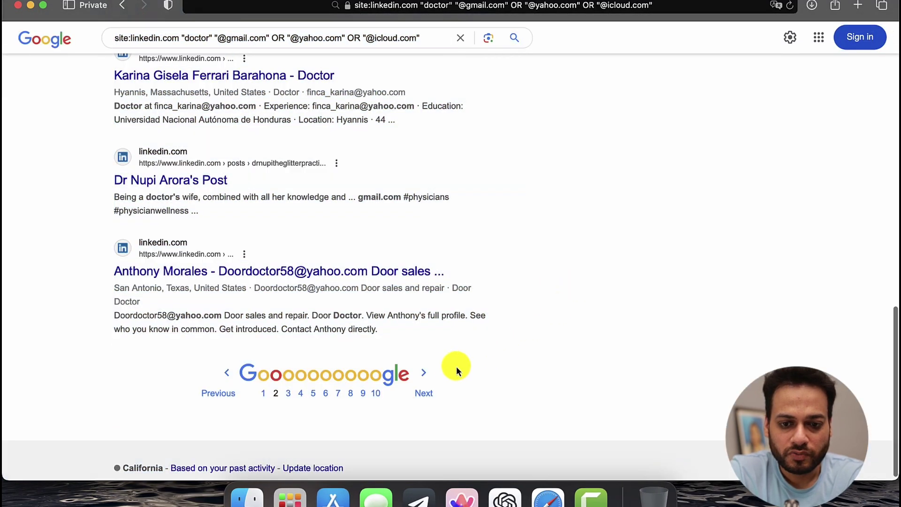
left_click(424, 373)
key("super+a")
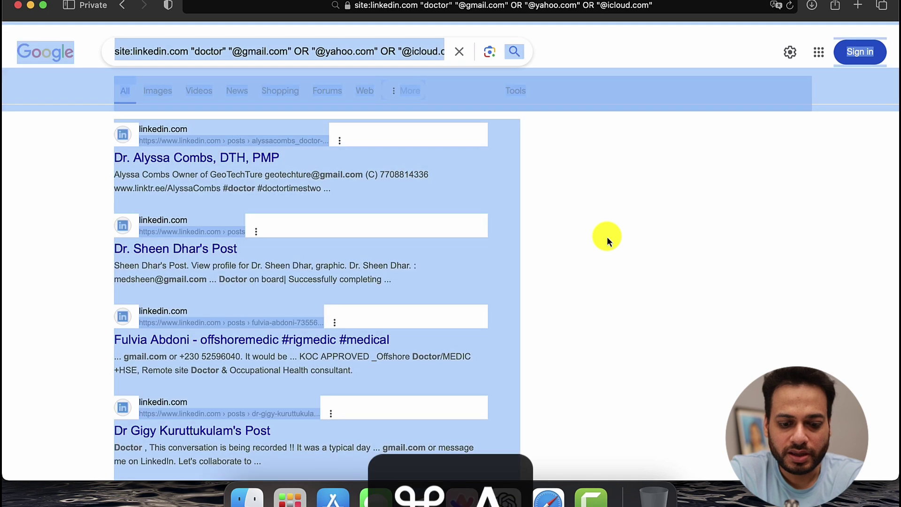
key("super+c")
left_click(505, 496)
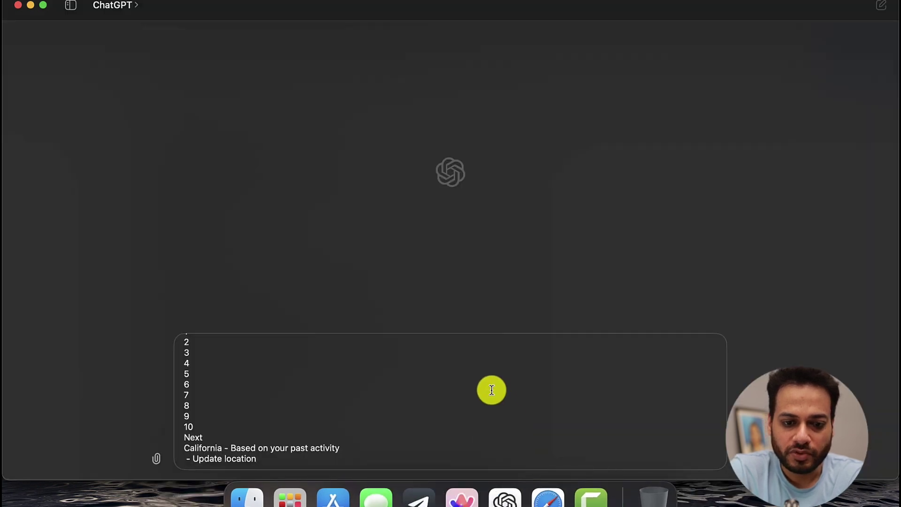
key("super+v")
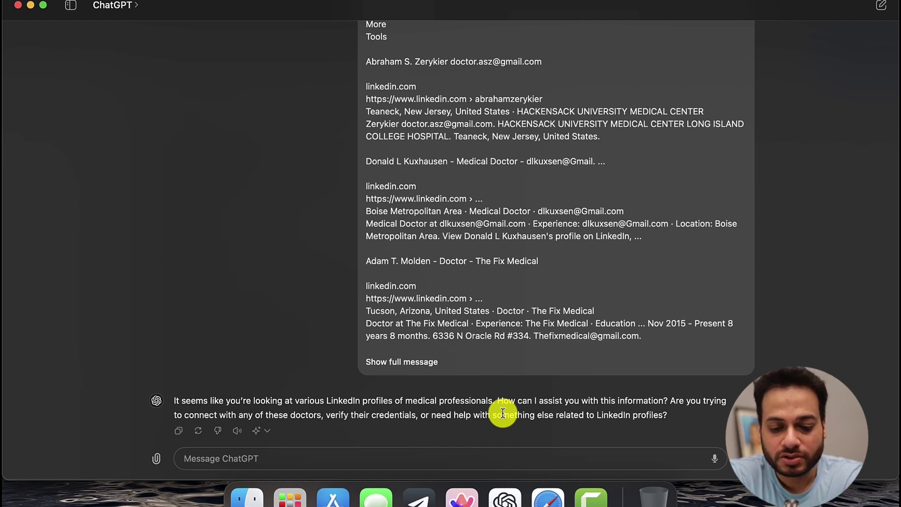
- Send ChatGPT the prompt "Create a tabular format of this data with columns like Name, location & email"
type("Create a tabular format of this data wi")
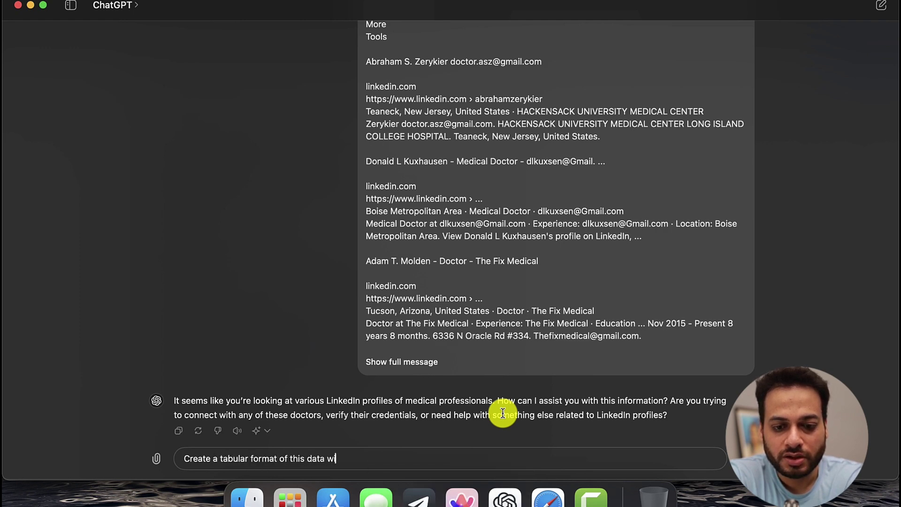
type("ns like N")
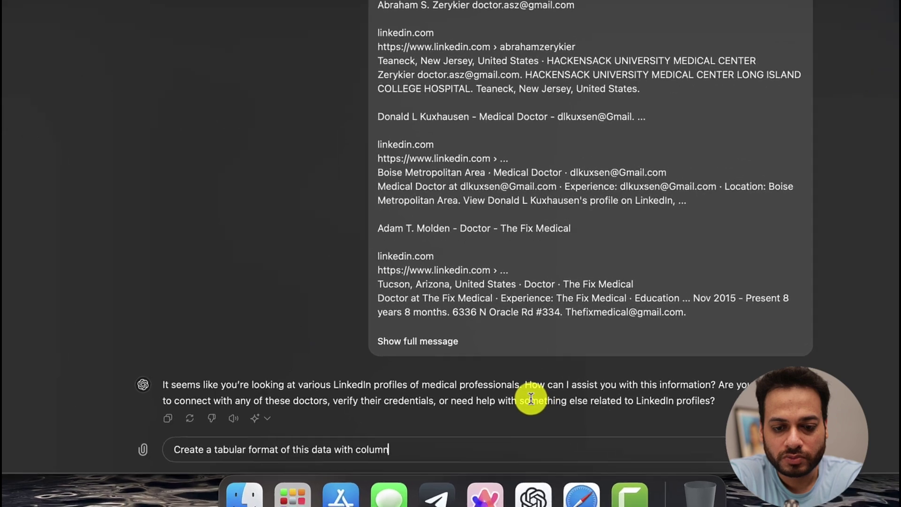
type("ame, location")
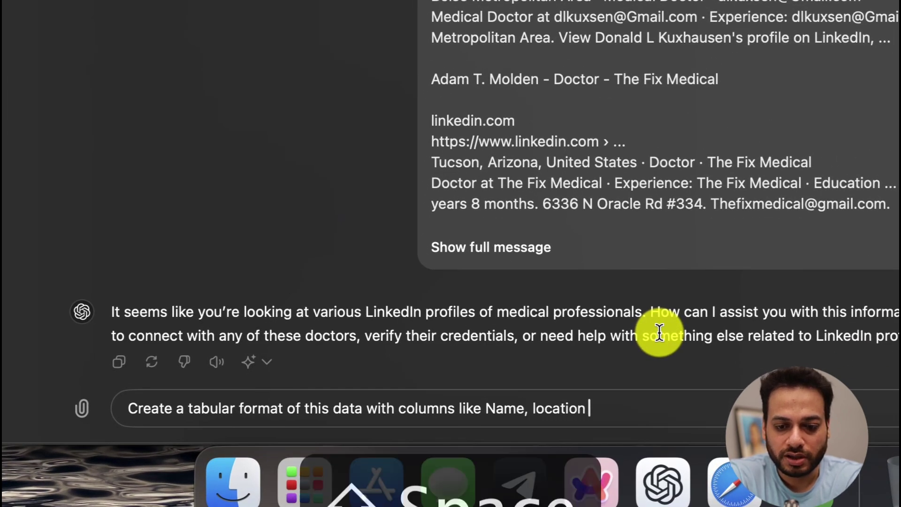
type(" & email")
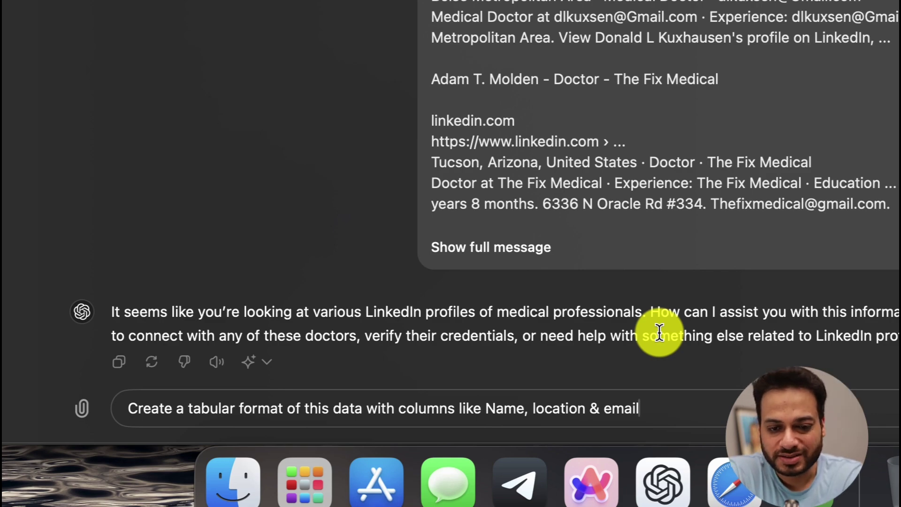
key("Return")
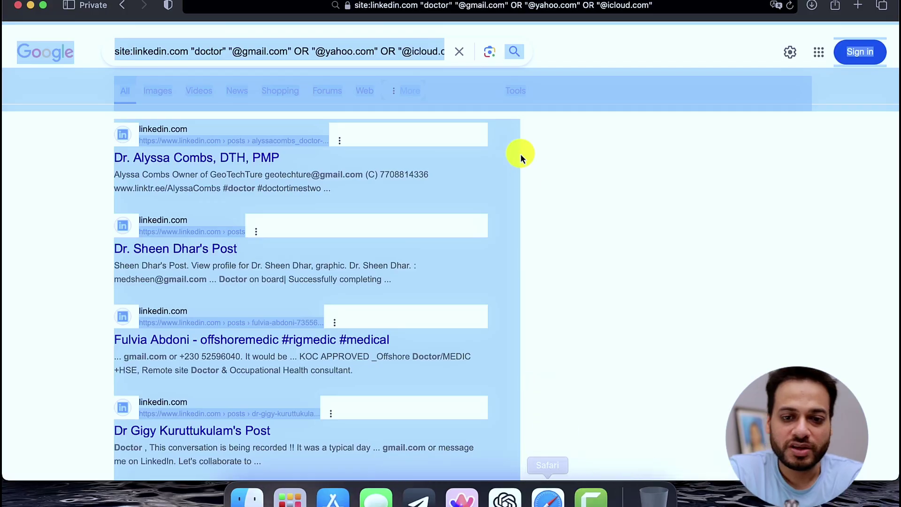
- Load yellowpages.com in a new Safari tab alongside the Google results
left_click(601, 156)
key("super+t")
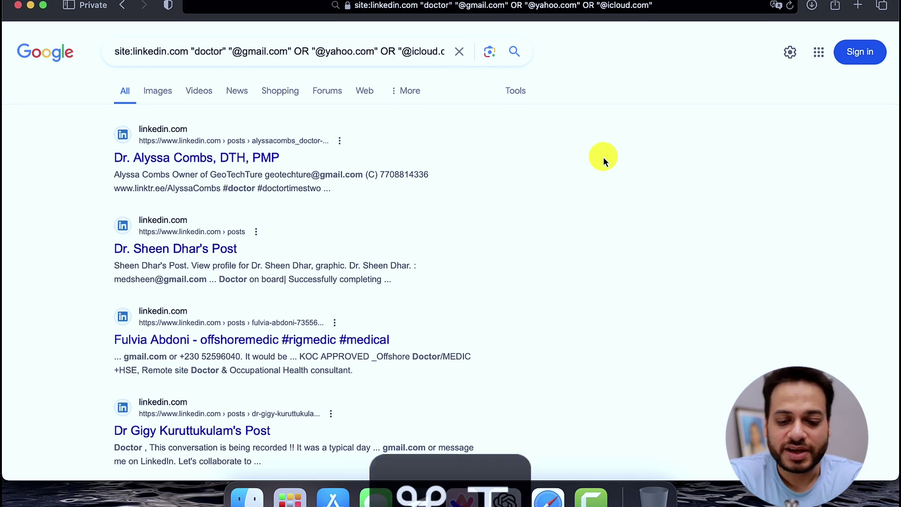
type("yello")
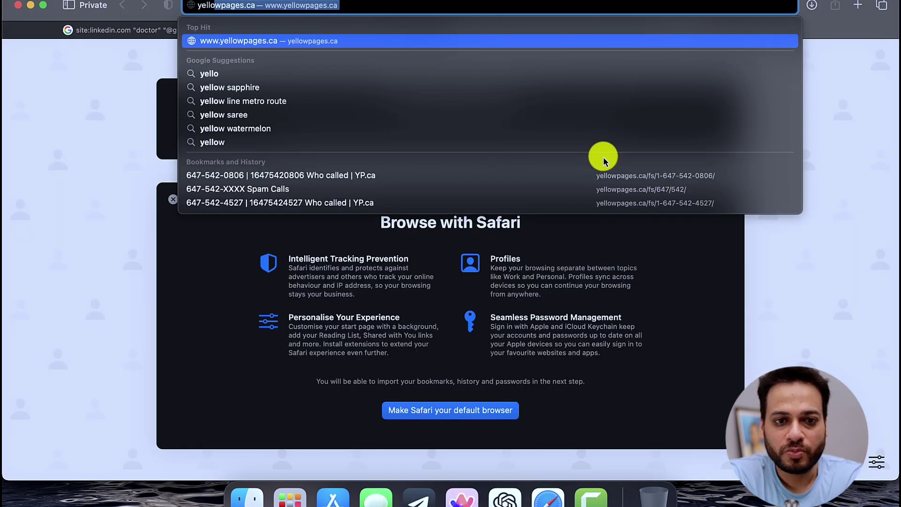
type("wpages.com")
key("Return")
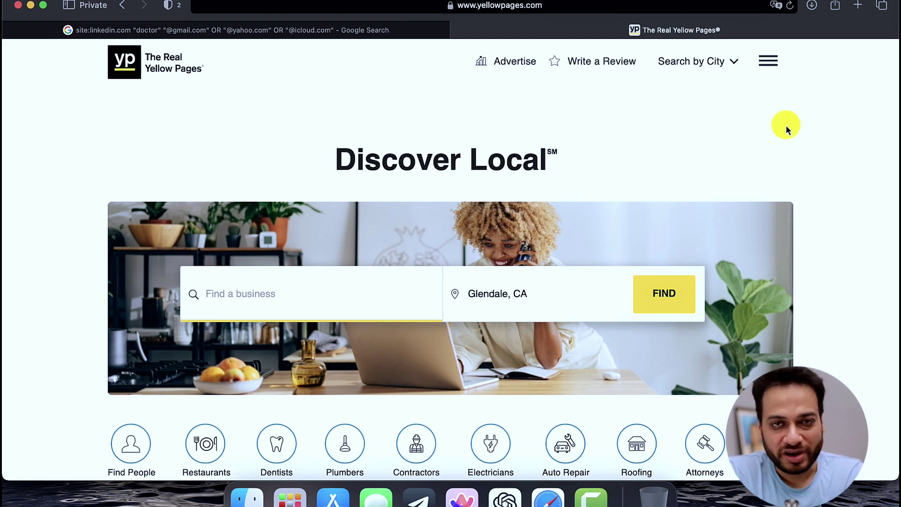
- Open the Electricians category listings for Glendale, CA on Yellow Pages
scroll(790, 122, "down", 5)
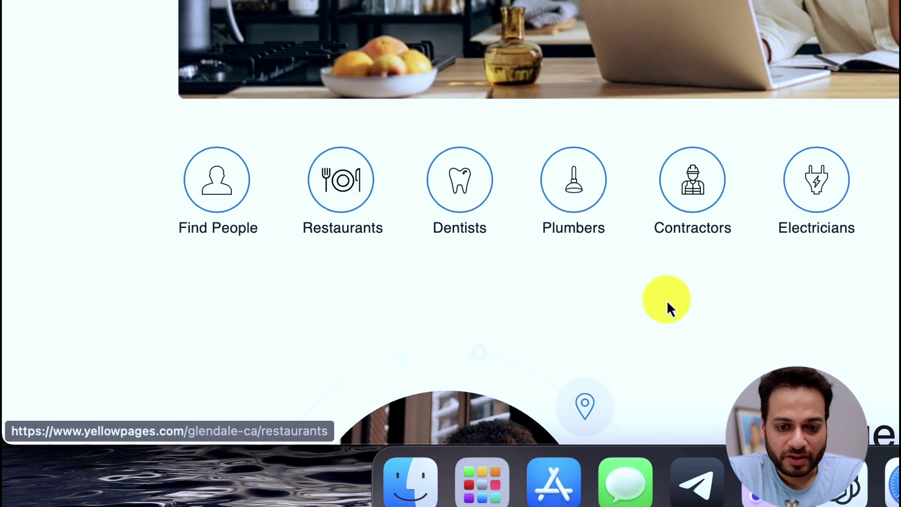
scroll(500, 270, "down", 1)
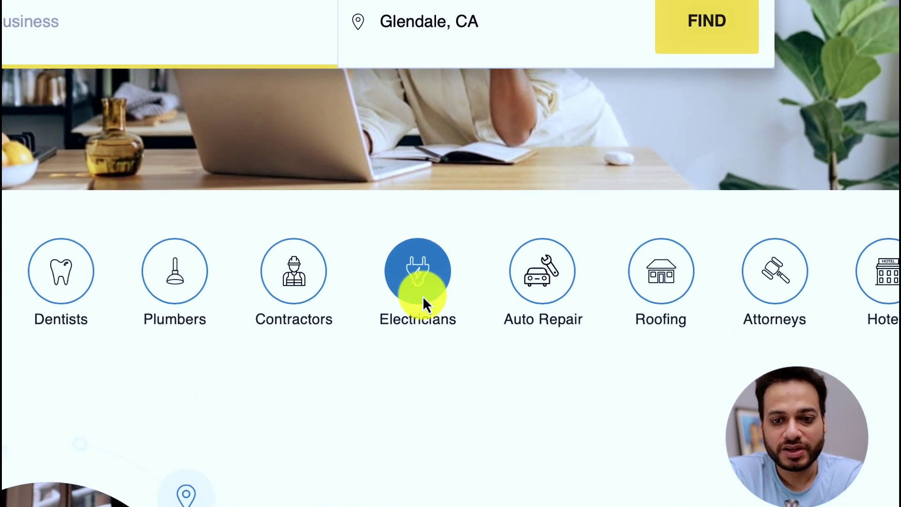
left_click(423, 295)
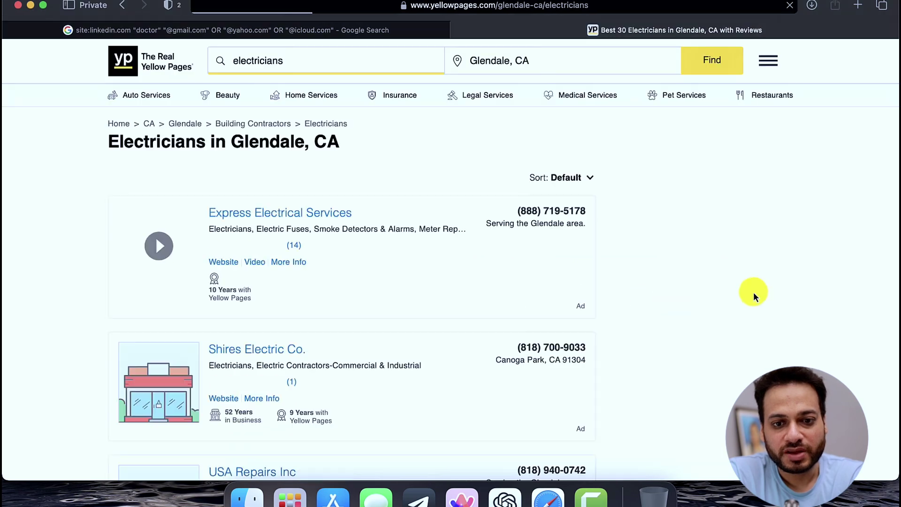
- Copy the whole Glendale electricians listing page and send it as the message of a new ChatGPT chat
scroll(704, 363, "down", 8)
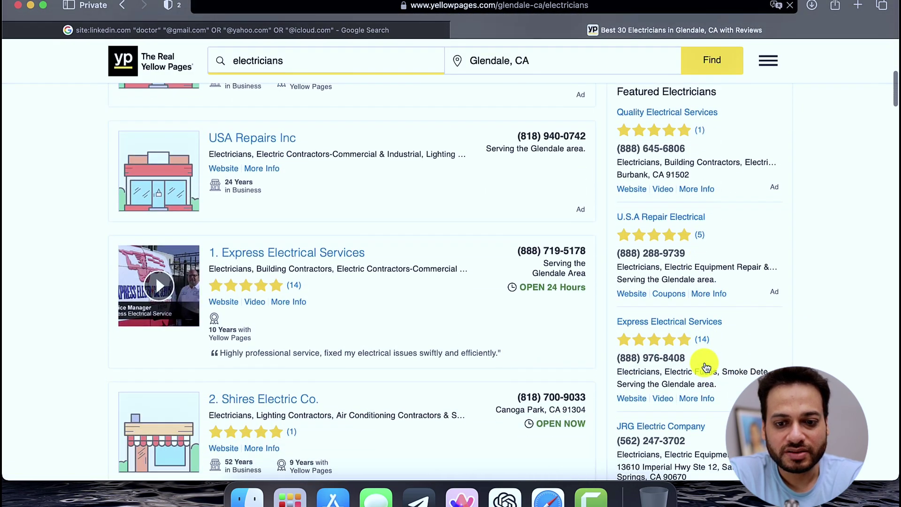
scroll(706, 366, "down", 20)
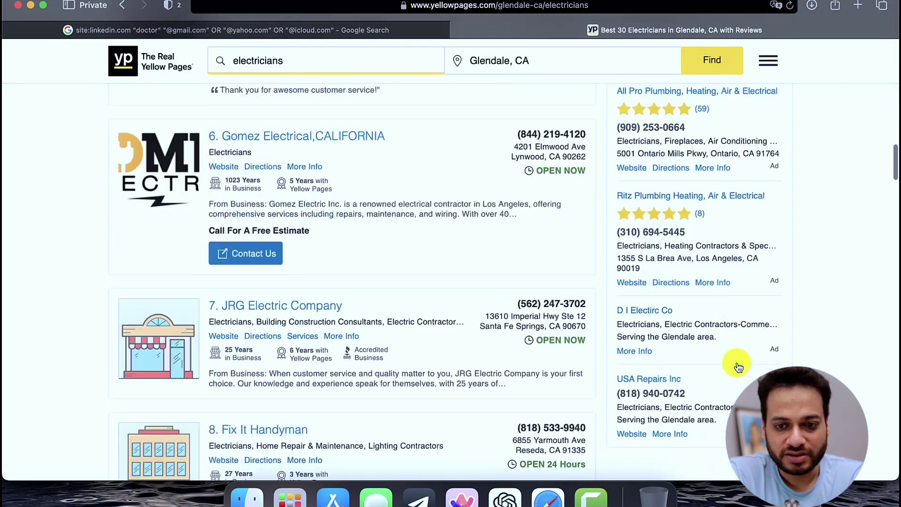
scroll(747, 368, "down", 12)
scroll(747, 368, "up", 18)
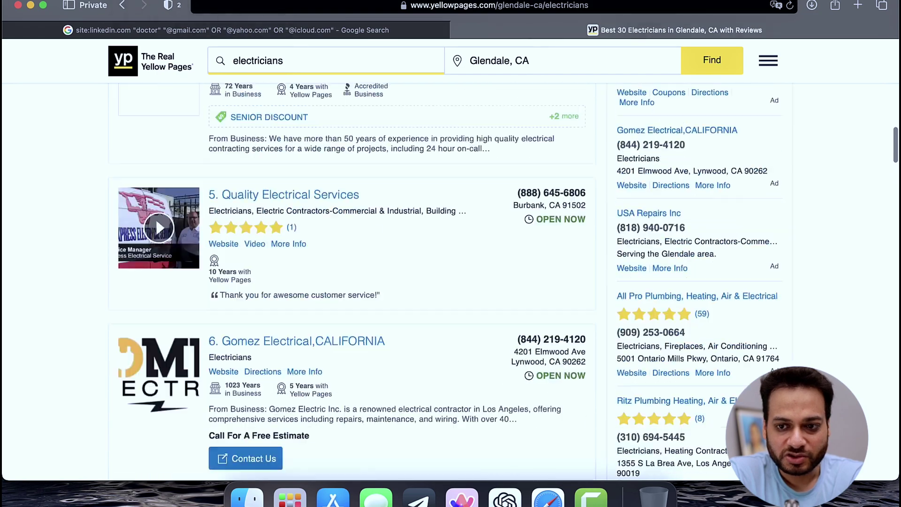
scroll(810, 250, "up", 20)
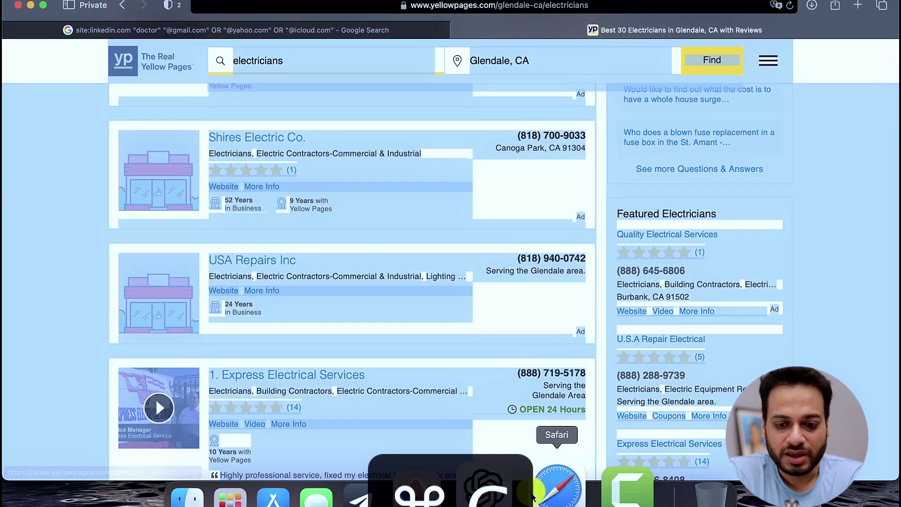
left_click(511, 499)
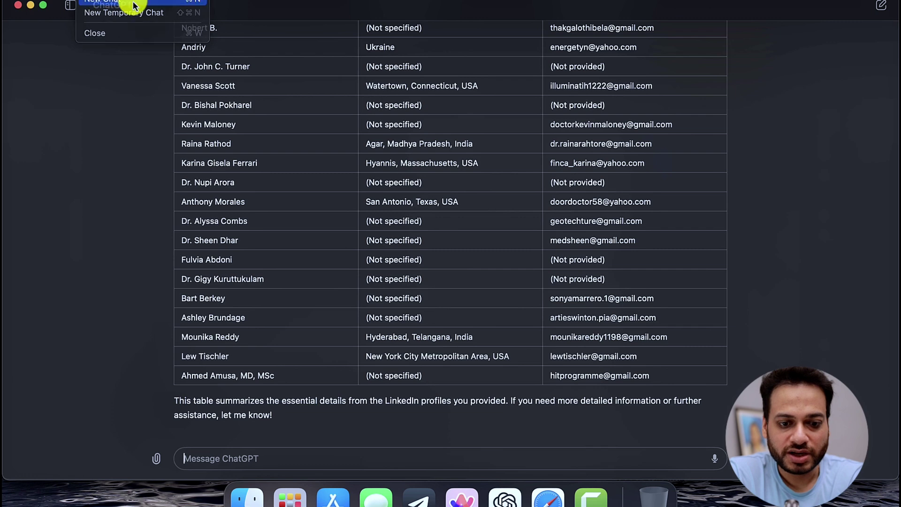
left_click(134, 3)
key("super+v")
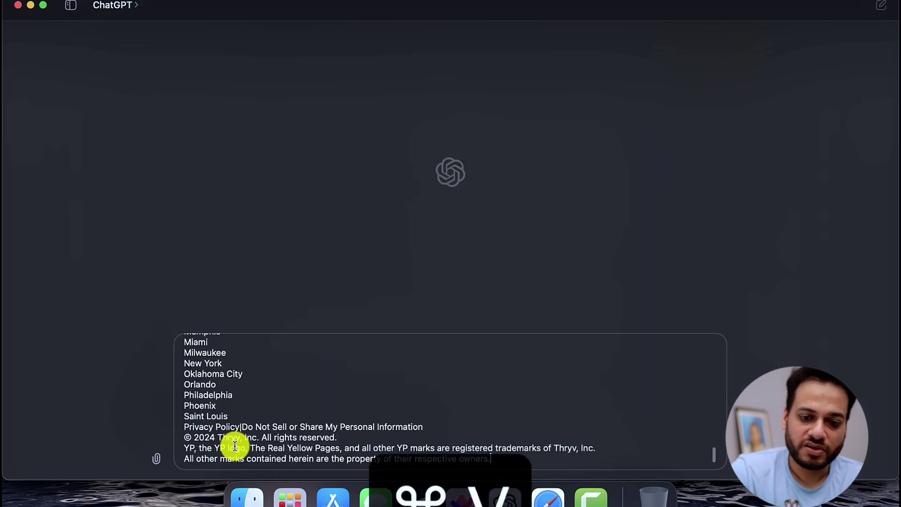
key("Return")
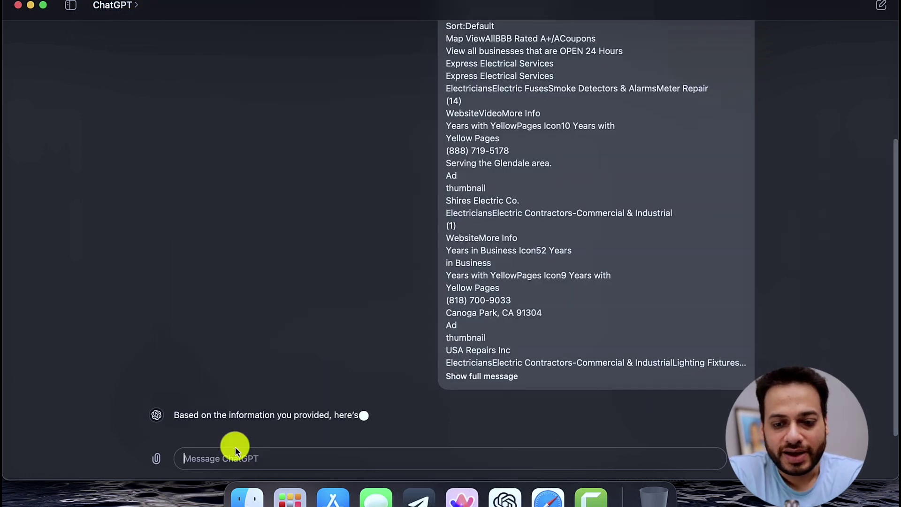
- Look over the business names, phone numbers and locations in the Yellow Pages electrician listings in Safari and return to the ChatGPT chat
left_click(589, 485)
scroll(549, 322, "up", 3)
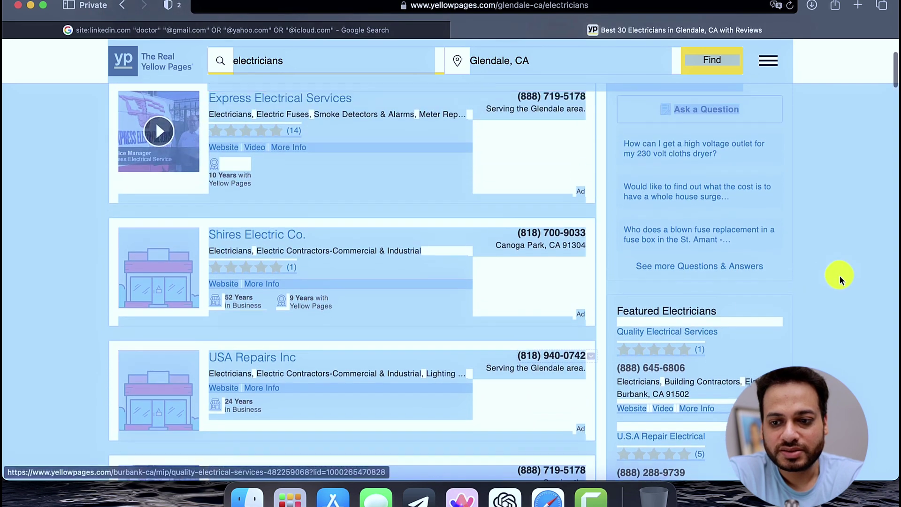
left_click(837, 299)
scroll(838, 260, "down", 8)
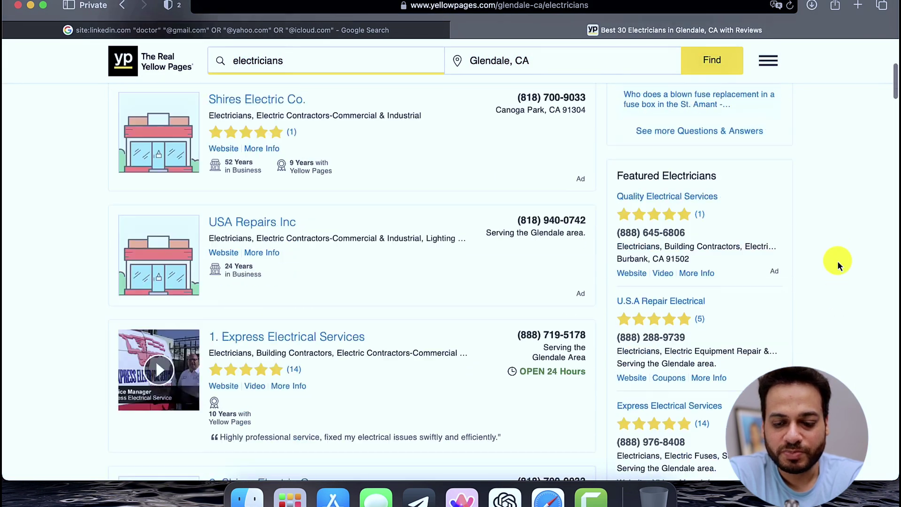
scroll(837, 260, "down", 1)
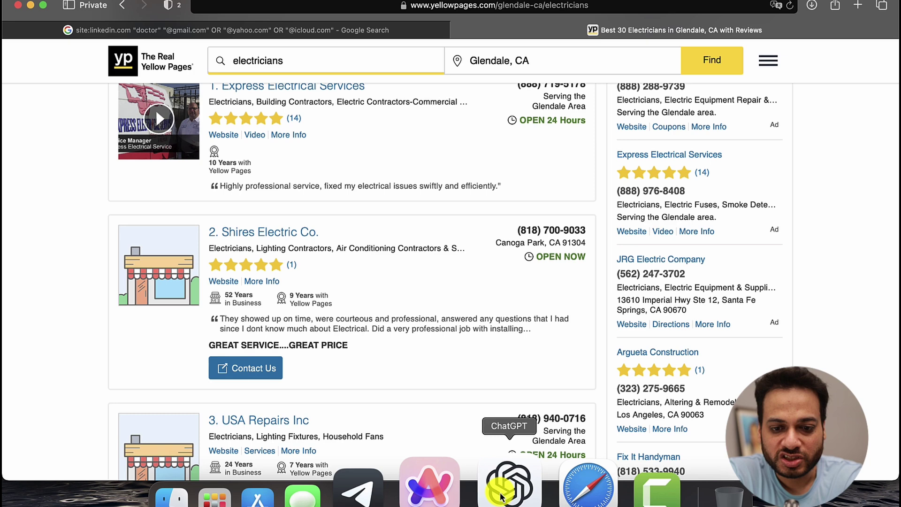
left_click(501, 496)
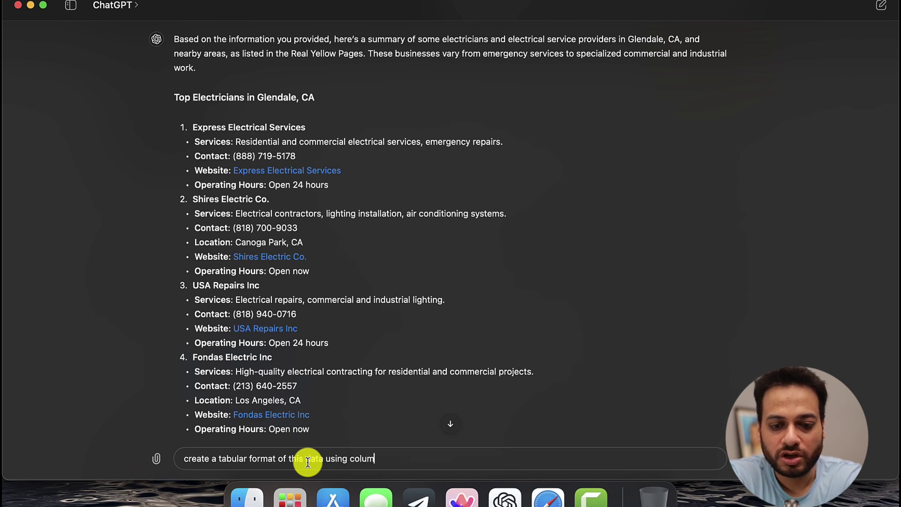
- Ask ChatGPT to create a tabular format of the electrician data using columns like Name, email, website and phone
type("Name, ")
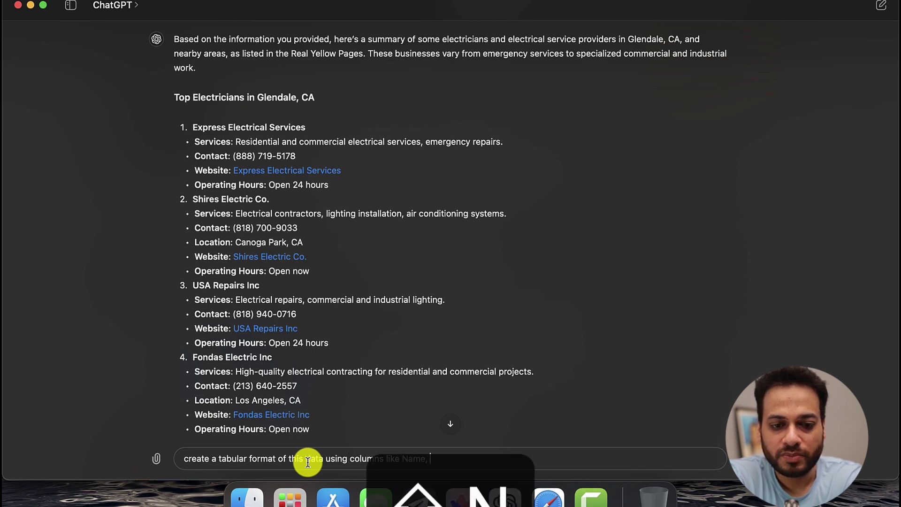
type("email, s")
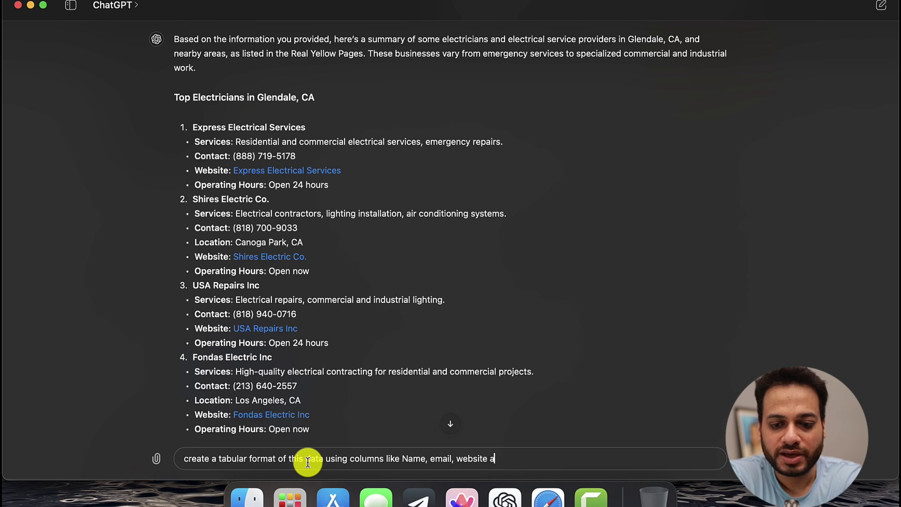
type("ebsite and phone")
key("Return")
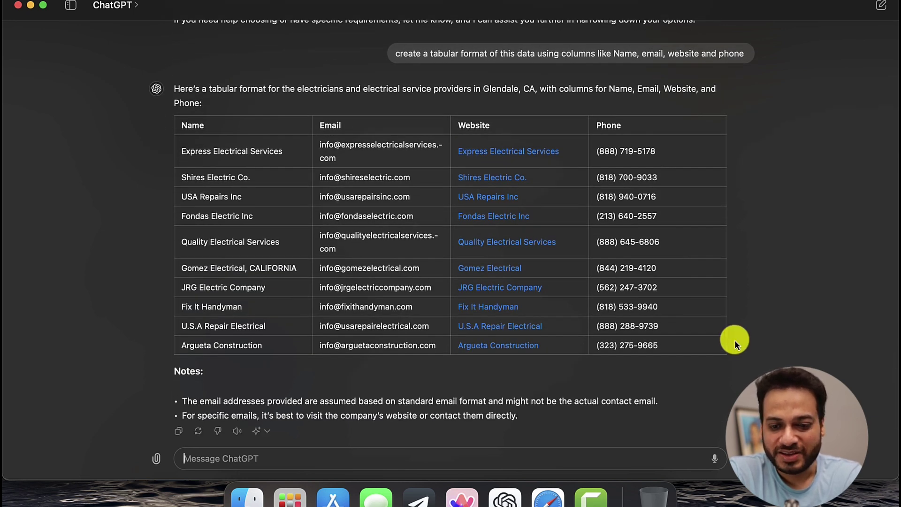
- Switch to Safari, load realtor.com in a new tab after the electrician listings, and dismiss the Google sign-in popup
left_click(549, 488)
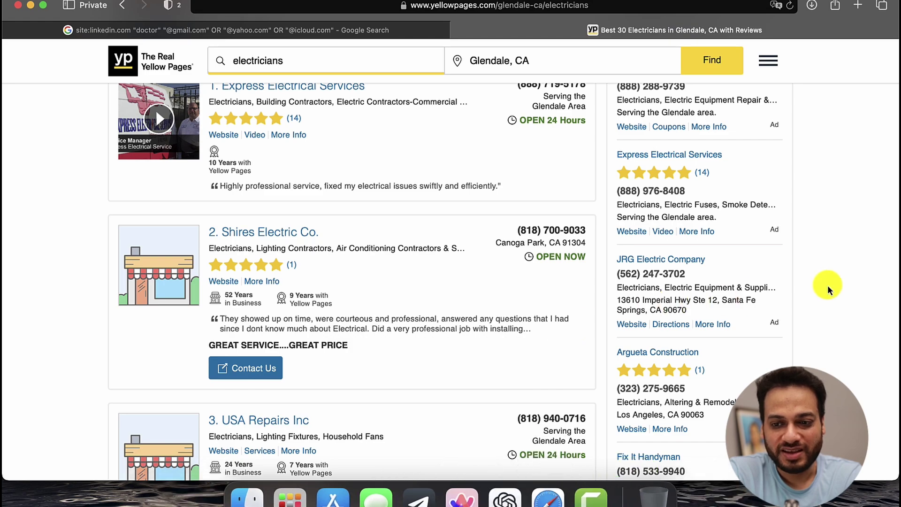
scroll(826, 324, "down", 20)
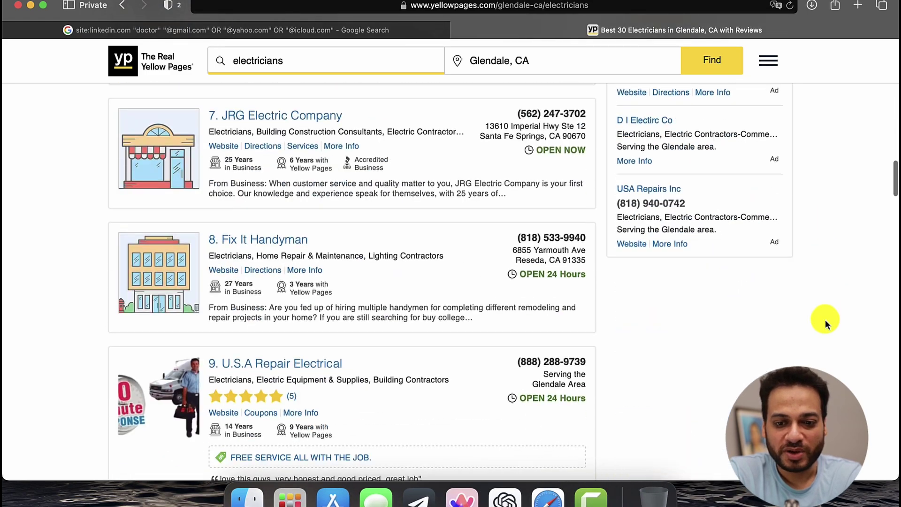
scroll(825, 319, "down", 15)
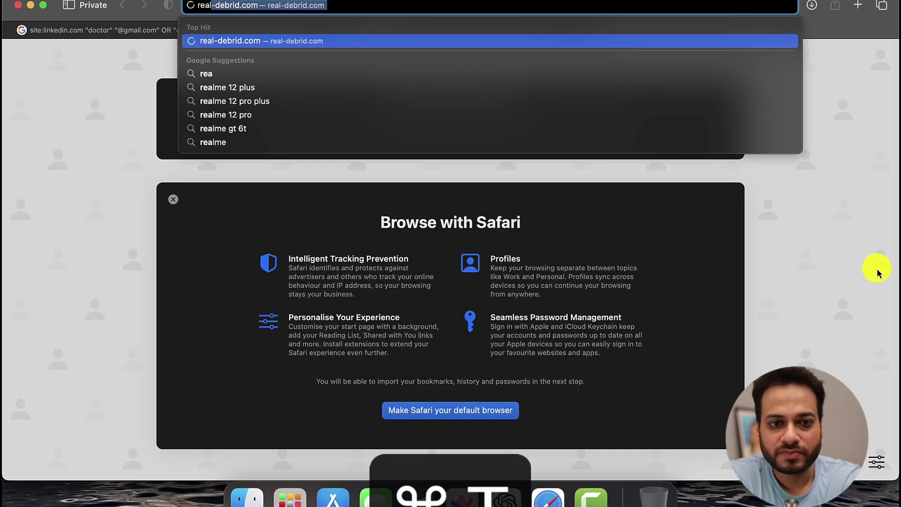
type("tor.com")
key("Return")
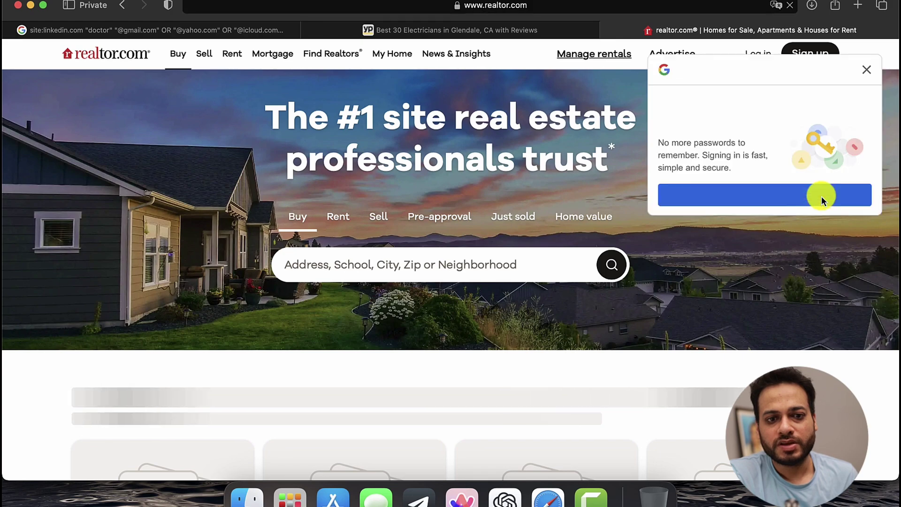
left_click(869, 73)
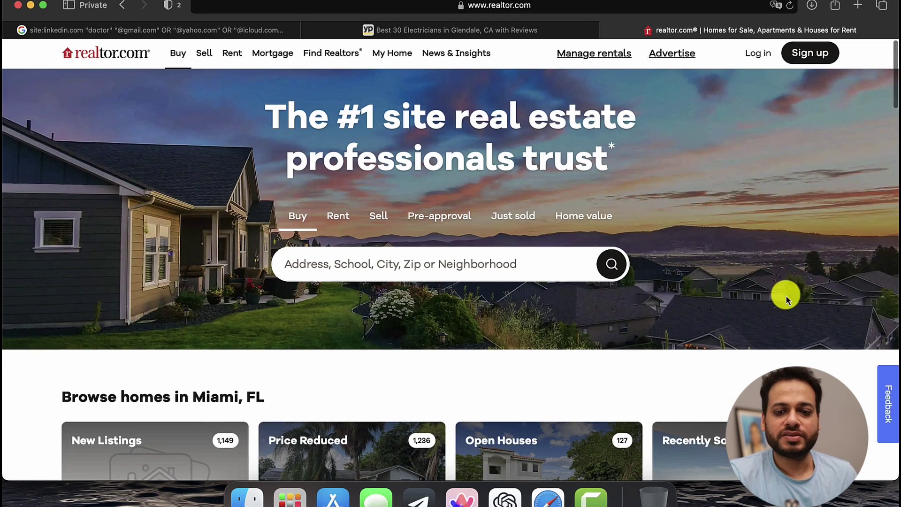
- Open realtor.com's Find Realtors directory and search for agents in California City, CA
scroll(818, 350, "down", 15)
scroll(841, 343, "up", 15)
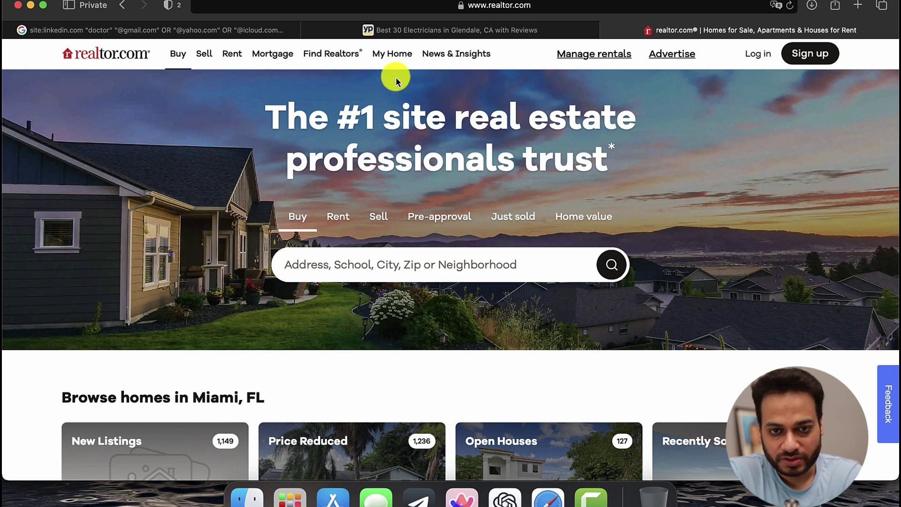
left_click(338, 59)
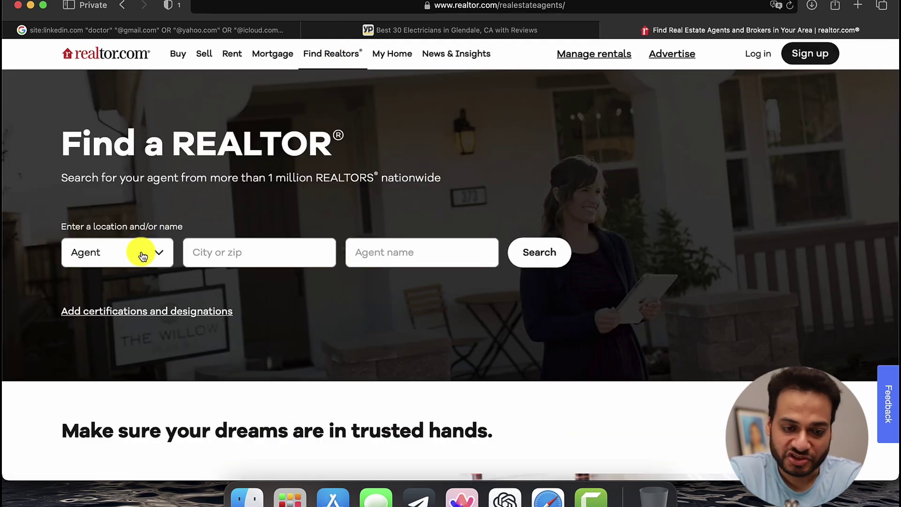
left_click(219, 258)
type("cal")
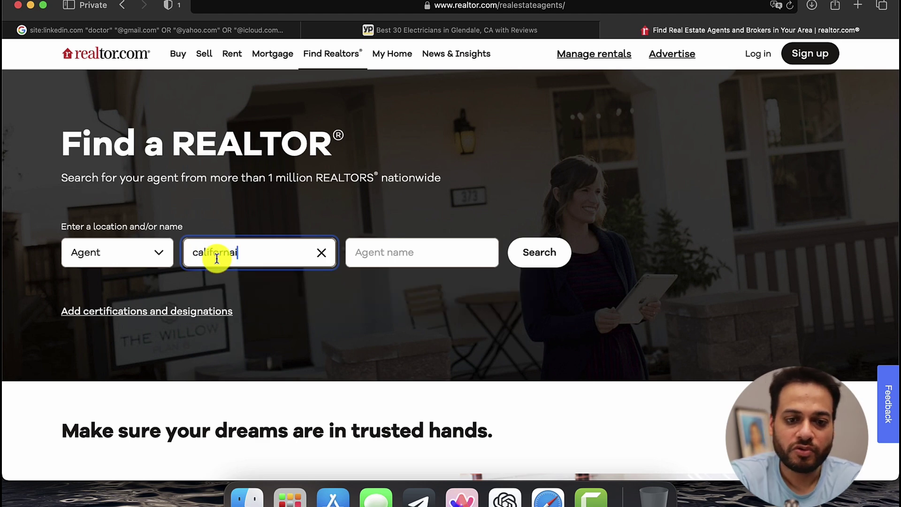
type("ifornai")
key("BackSpace")
type("i")
left_click(254, 368)
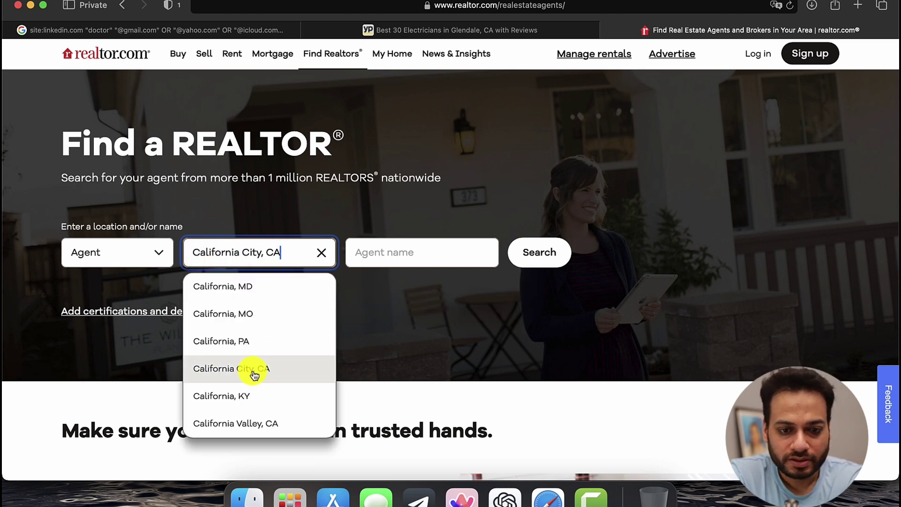
left_click(547, 262)
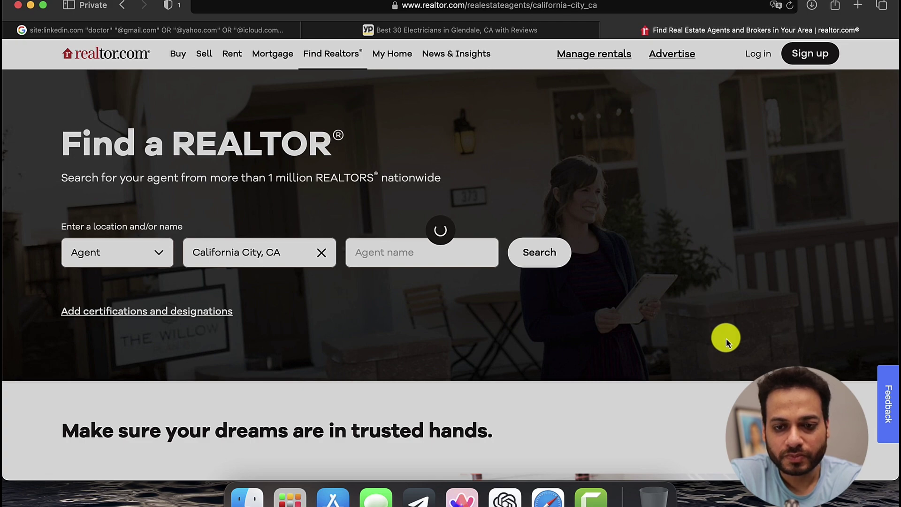
- Look over the California City agents' names, phone numbers and email links, and return to the electricians table in ChatGPT
scroll(666, 380, "down", 10)
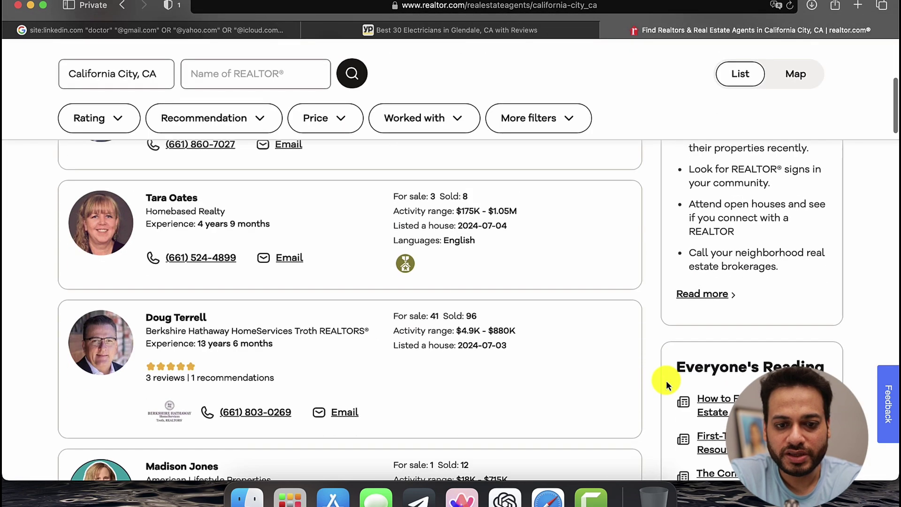
scroll(666, 380, "down", 15)
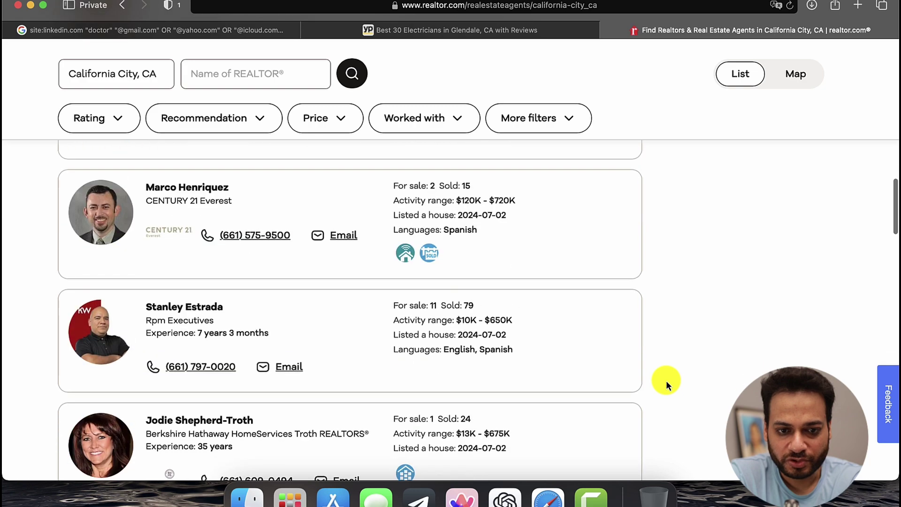
scroll(666, 380, "down", 7)
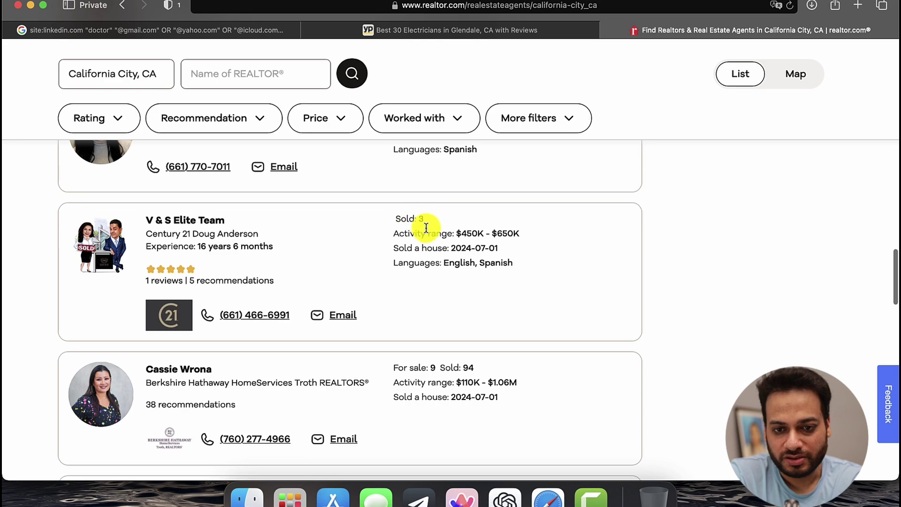
scroll(565, 281, "down", 5)
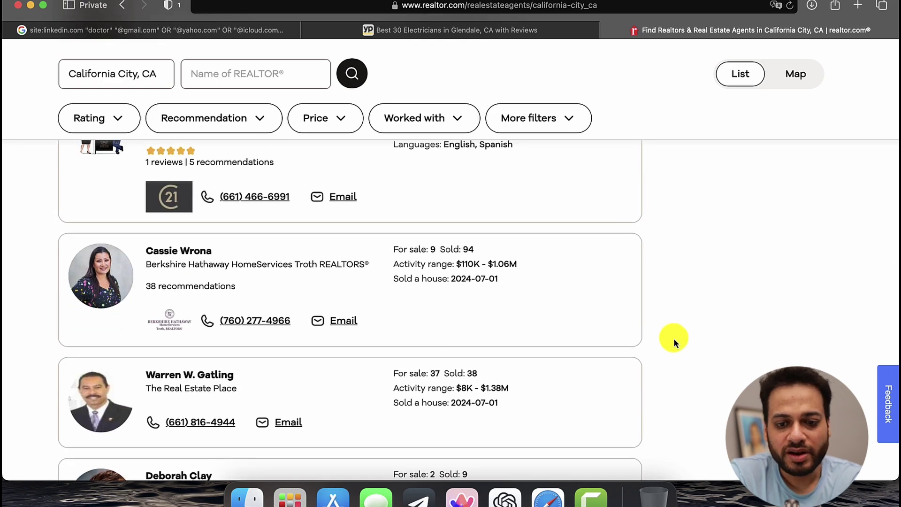
scroll(675, 338, "down", 12)
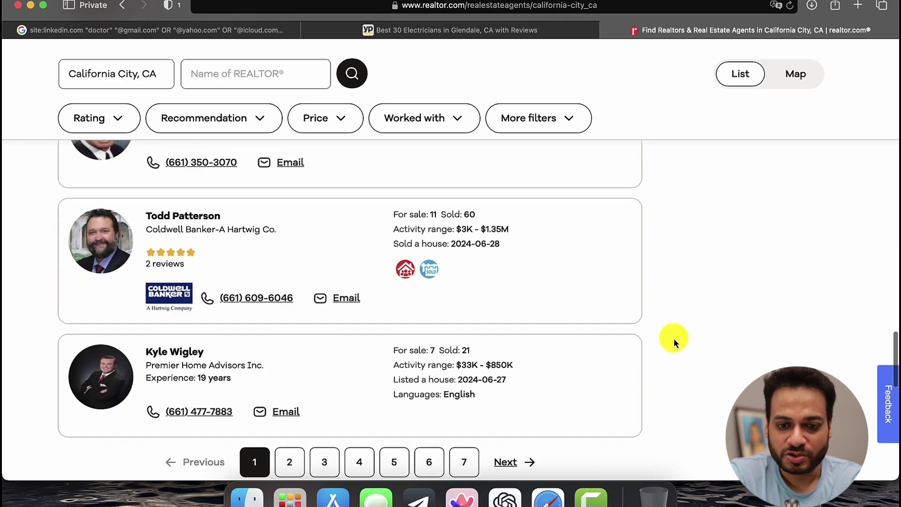
scroll(674, 338, "up", 20)
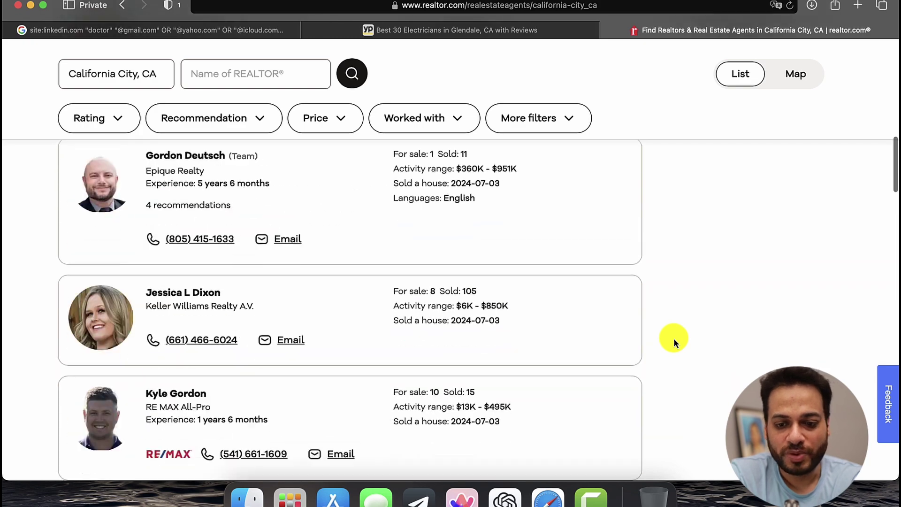
left_click(512, 491)
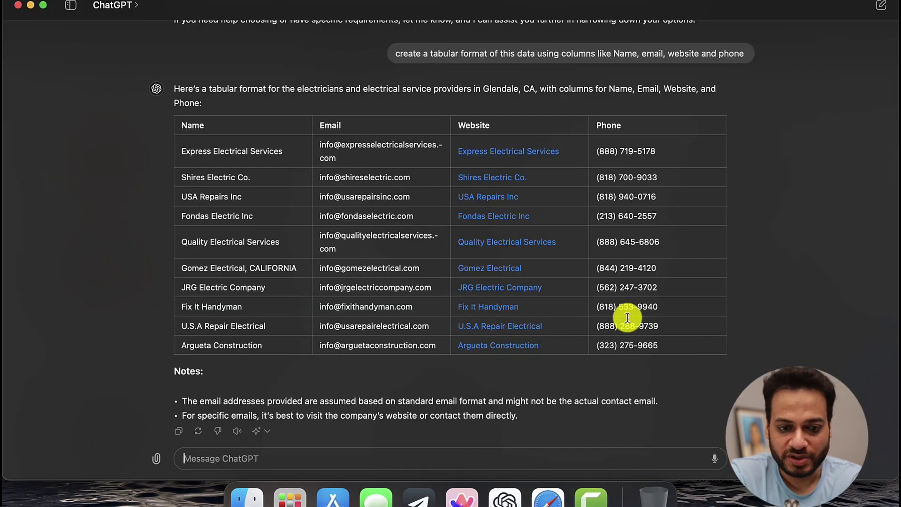
scroll(527, 258, "up", 3)
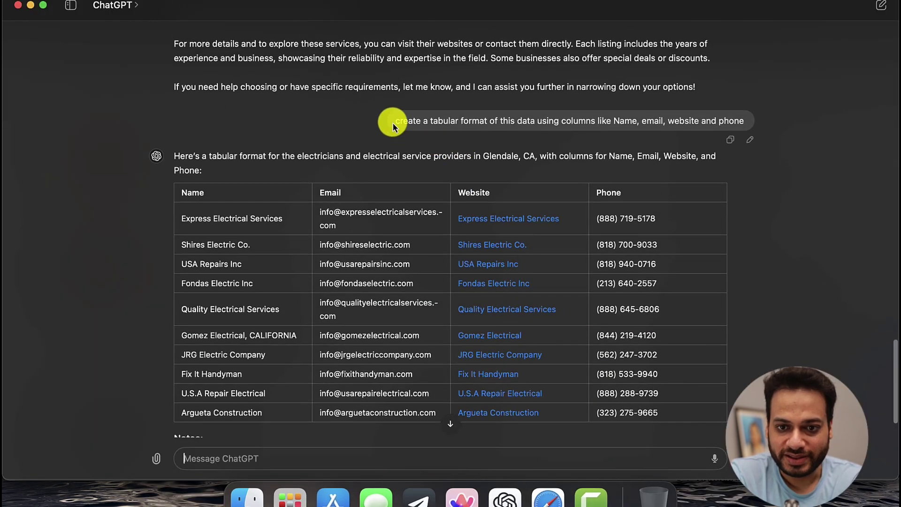